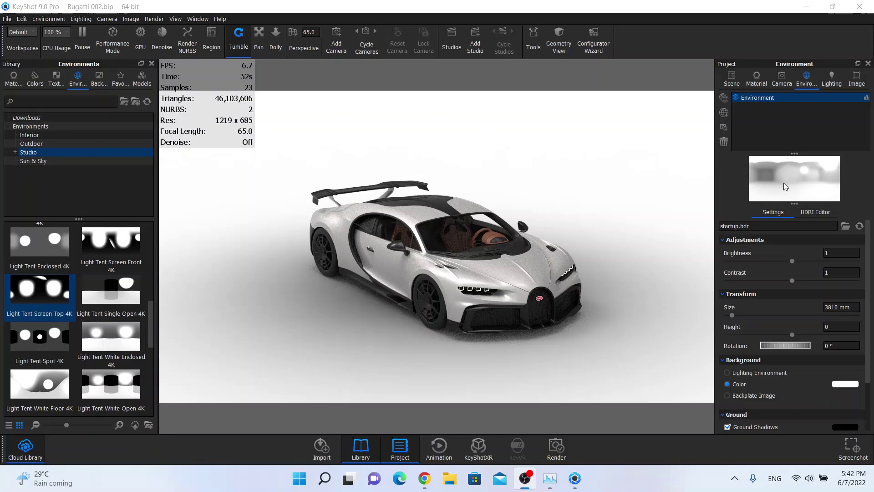
click(778, 80)
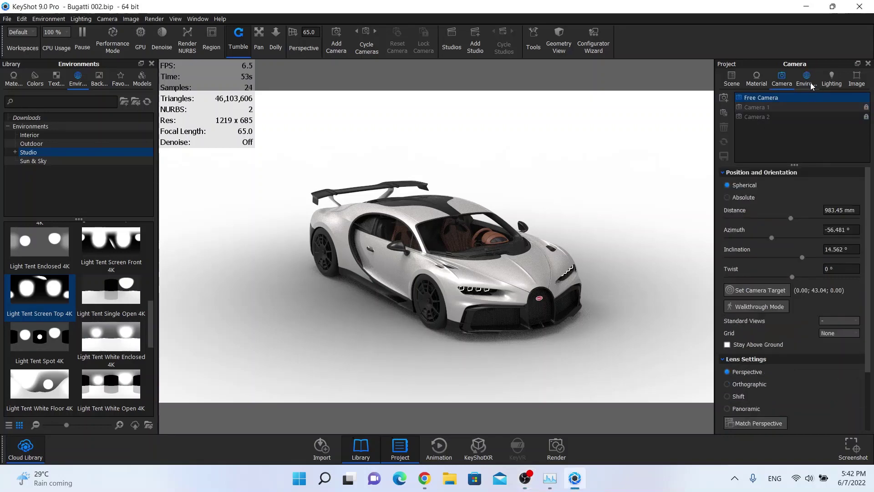
click(810, 82)
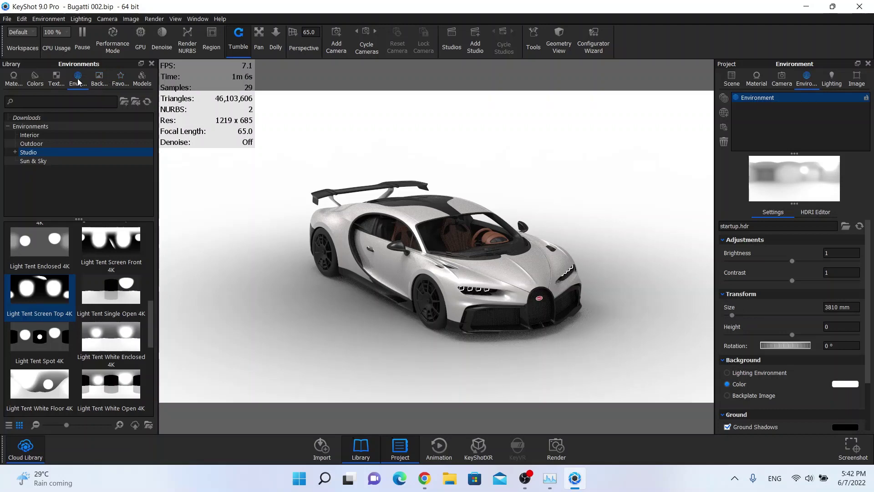
scroll(68, 287, up, 10)
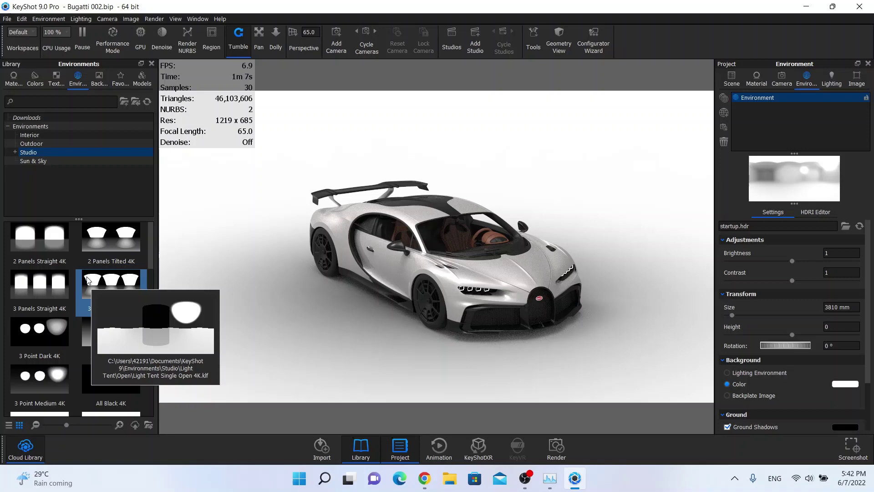
drag(51, 285, 347, 214)
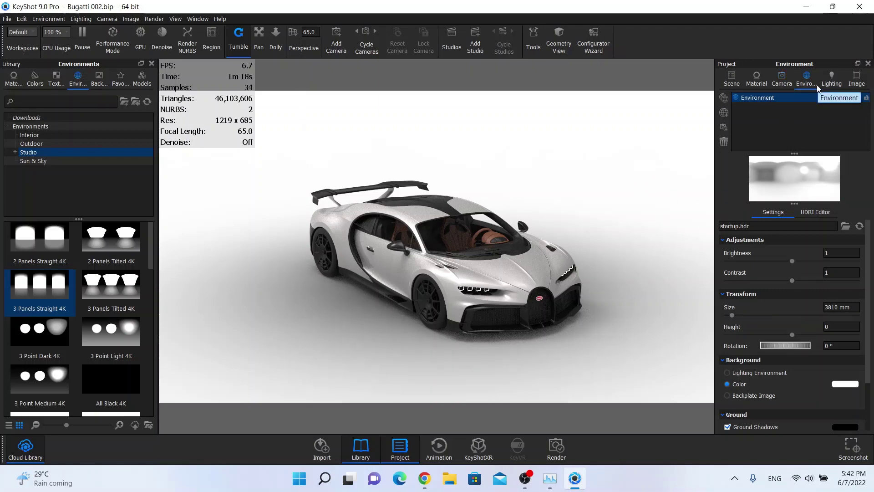
- Apply the Basic lighting preset to the scene
click(831, 82)
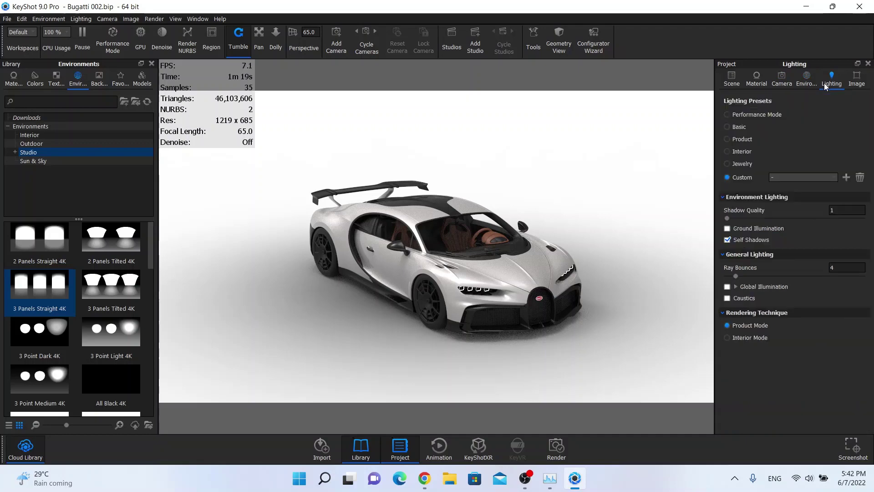
click(750, 140)
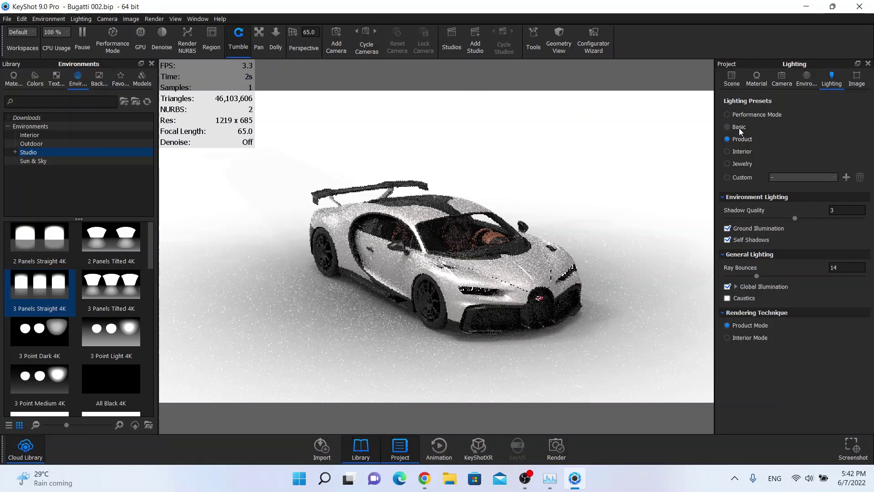
click(739, 127)
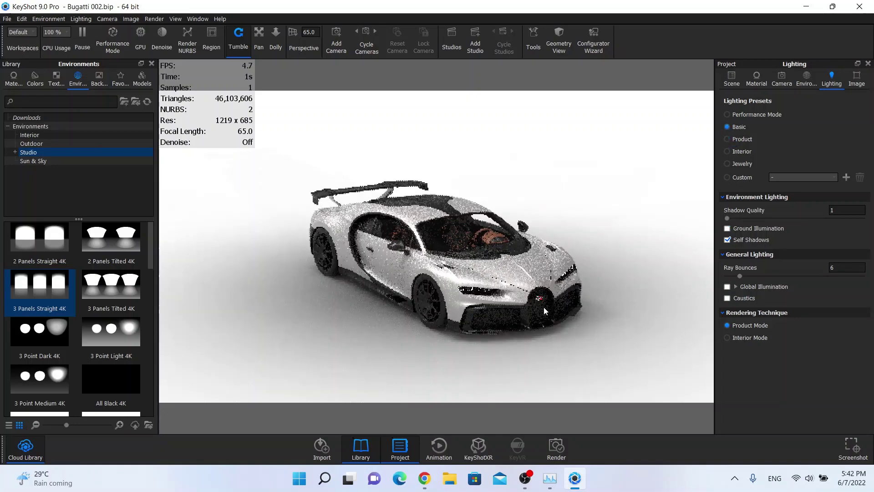
- Preview the car through Camera 2 and return to the free camera with a raised front three-quarter view
drag(560, 224, 681, 133)
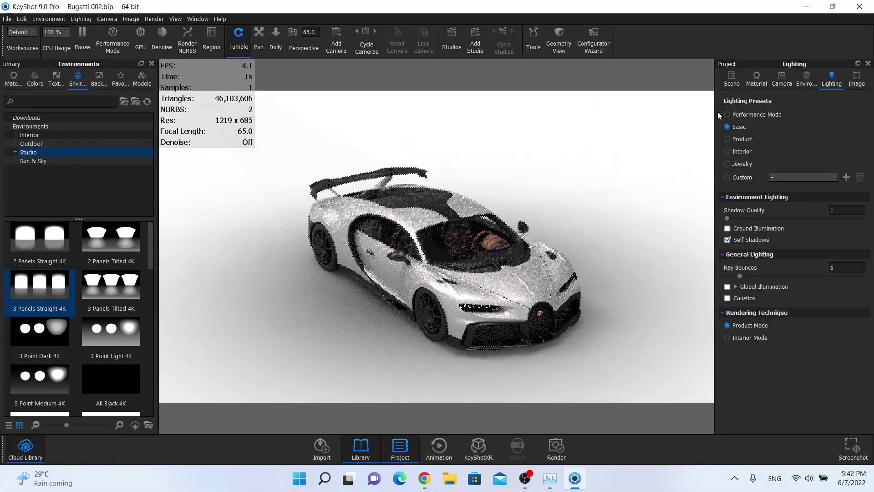
click(782, 79)
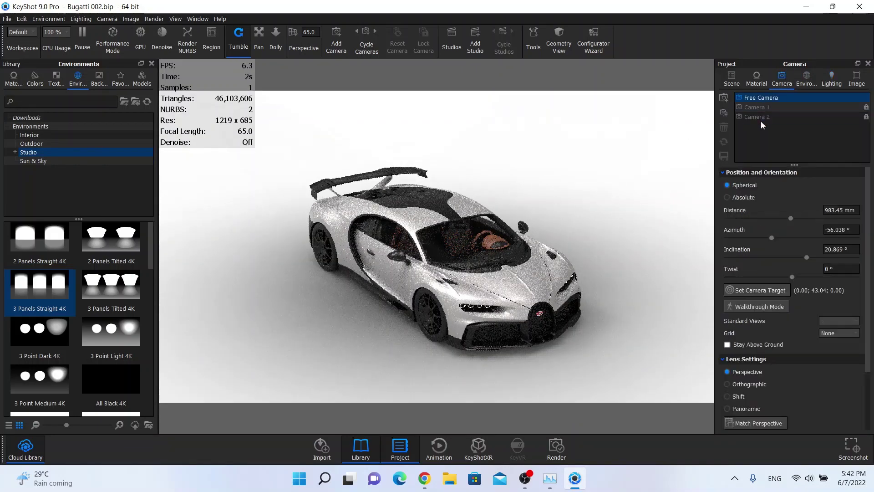
click(763, 117)
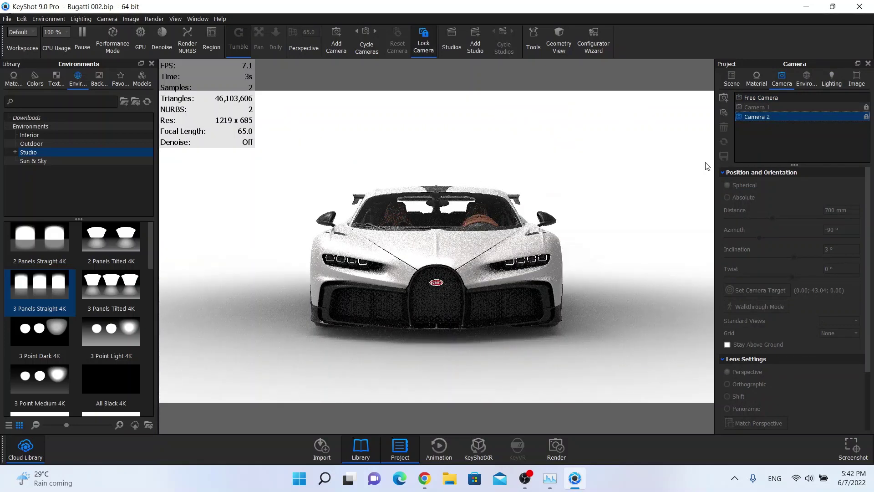
click(805, 99)
drag(455, 296, 572, 190)
scroll(570, 191, down, 3)
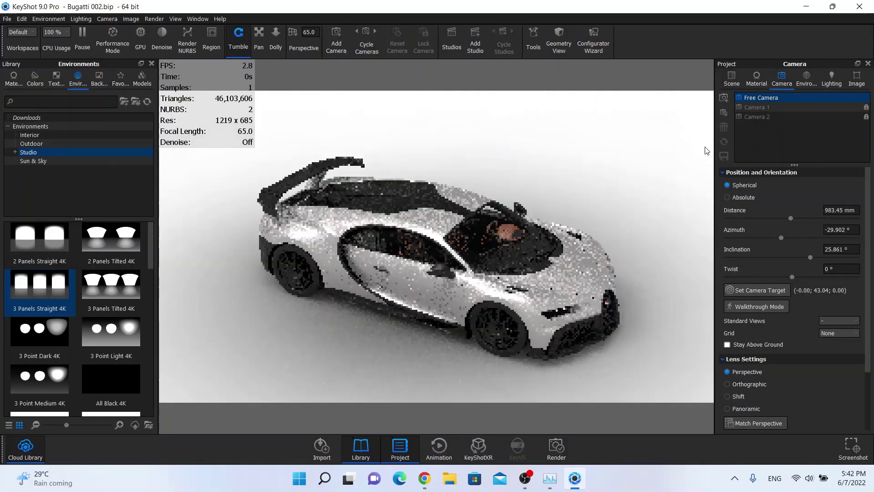
- Add a new environment and set its background color to black (#000000)
click(804, 84)
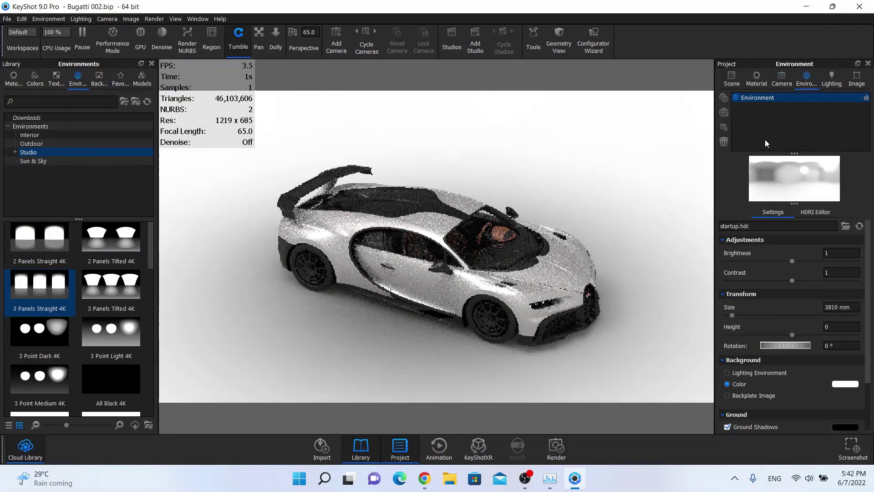
click(724, 114)
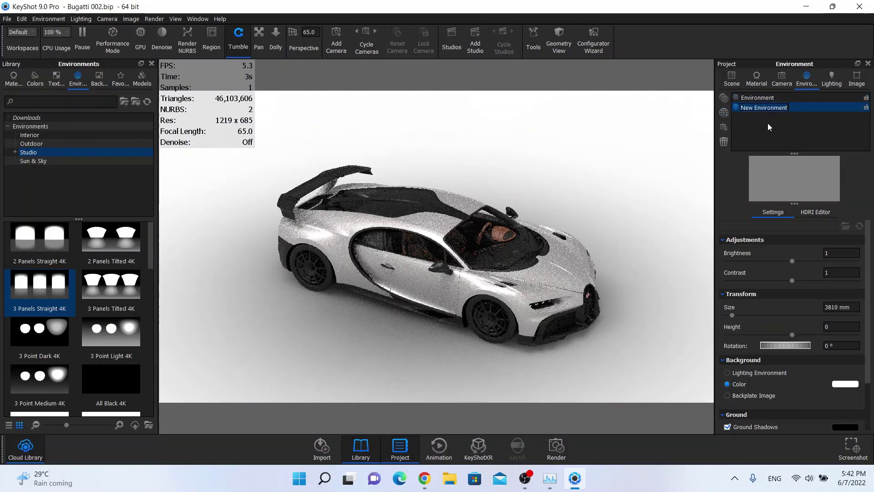
key(End)
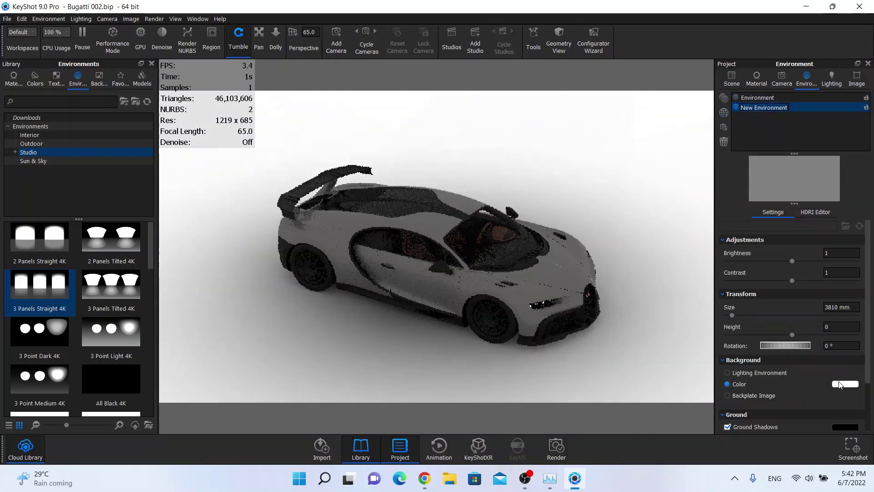
click(845, 384)
drag(722, 199, 599, 335)
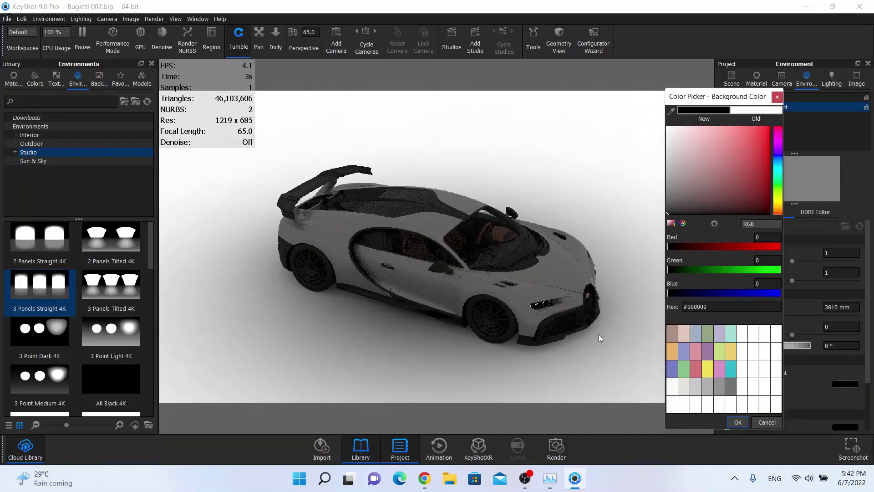
click(738, 422)
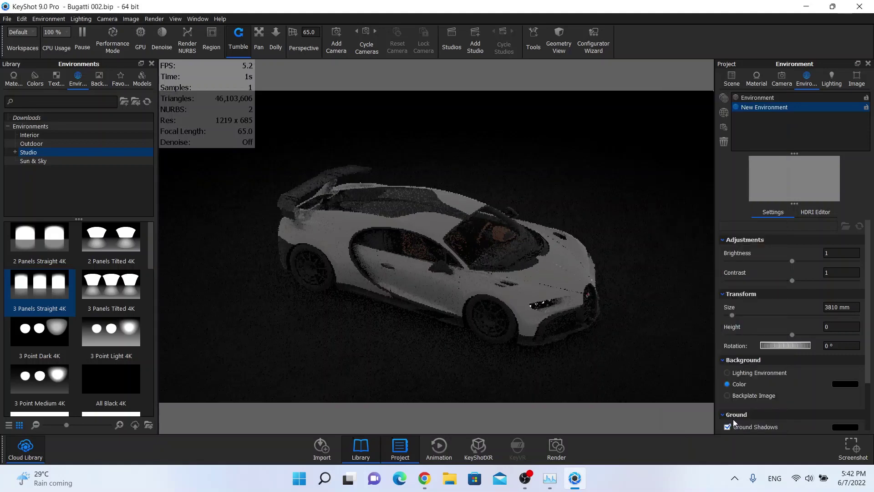
- Set the new environment's HDRI background to a resolution of 10000 x 5000 and a black color (#000000)
click(819, 213)
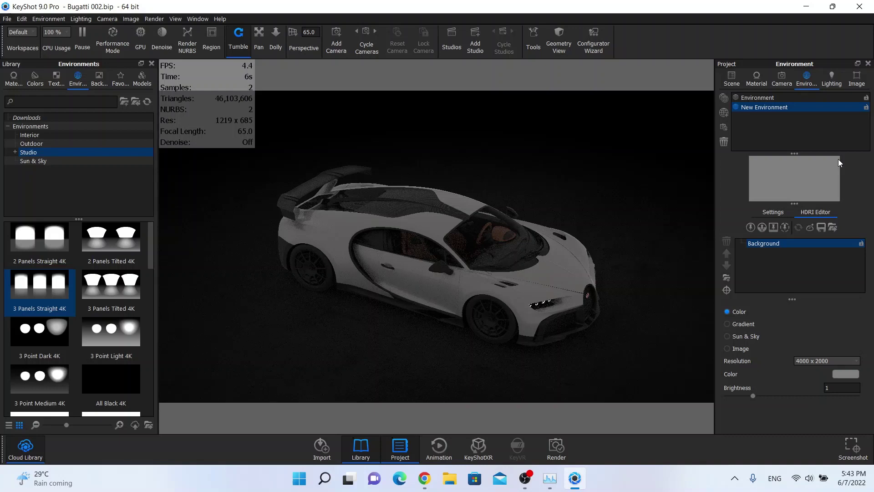
click(840, 362)
click(829, 387)
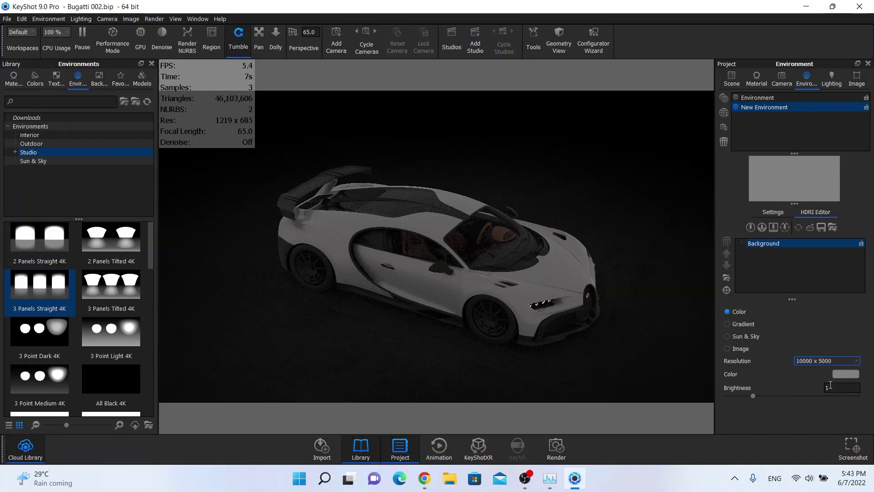
click(834, 376)
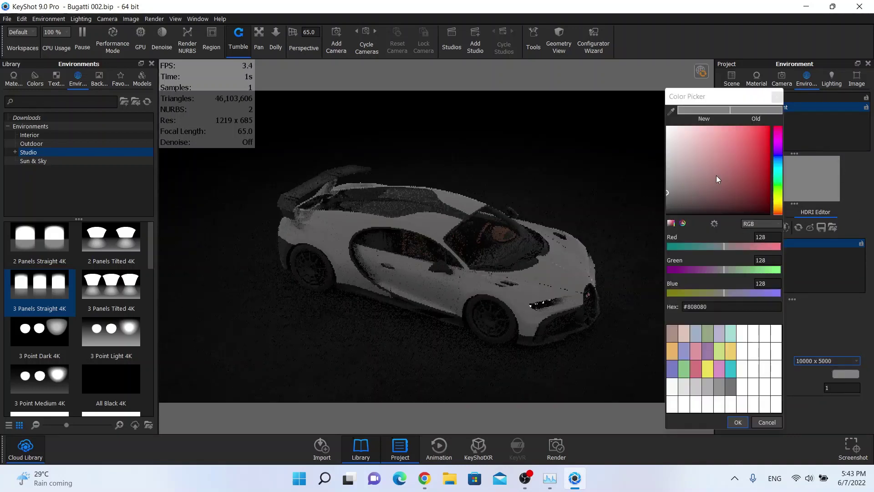
drag(717, 176, 610, 287)
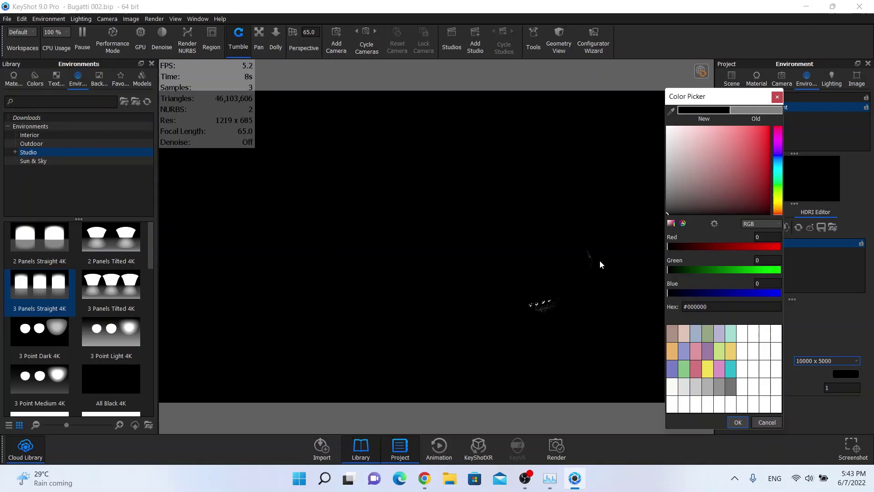
mouse_move(674, 201)
mouse_down()
mouse_move(744, 136)
mouse_move(788, 117)
mouse_up()
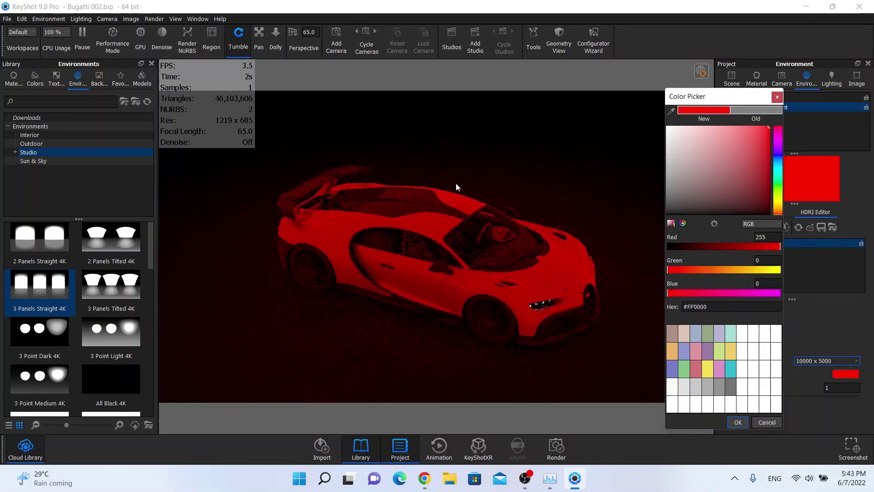
drag(728, 166, 611, 253)
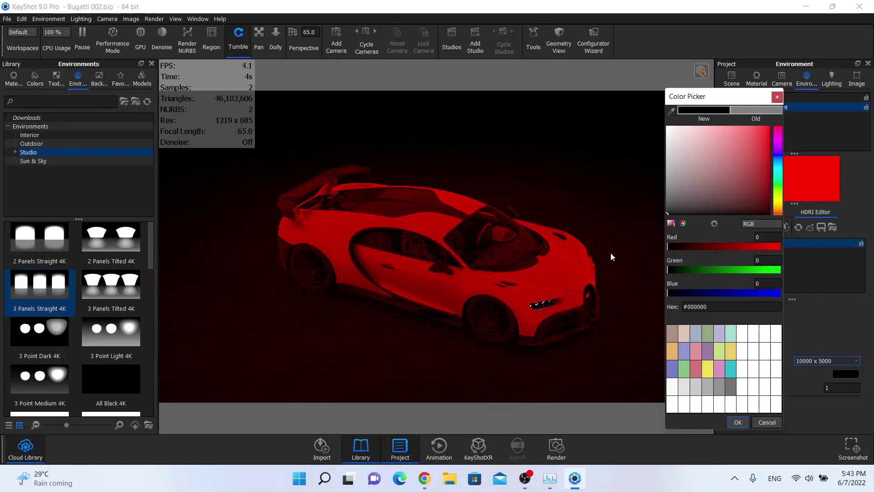
click(734, 422)
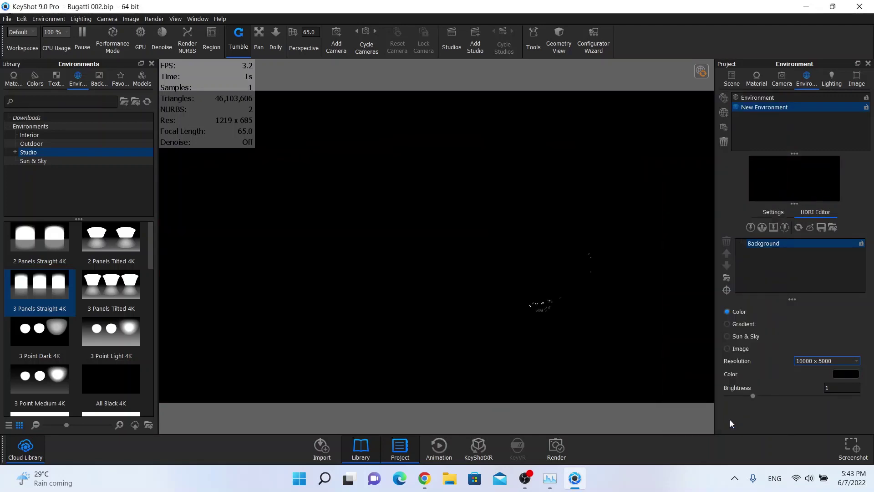
- Add a plane geometry to the scene
click(20, 20)
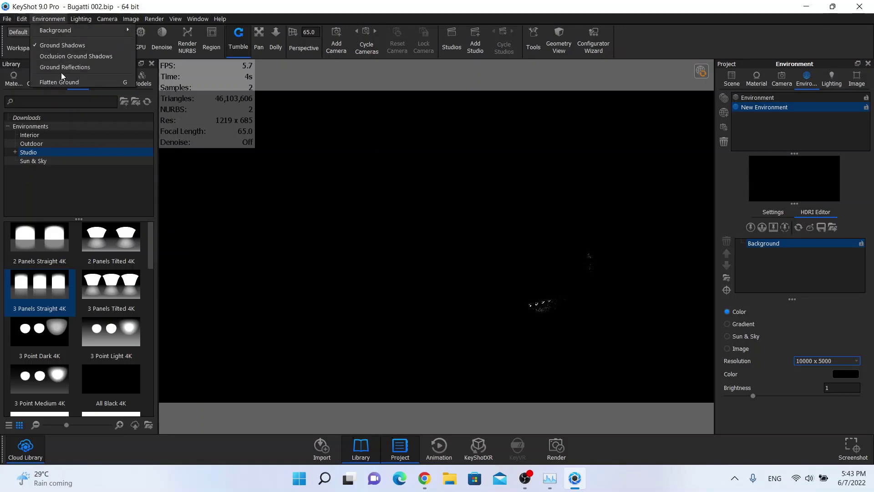
mouse_move(35, 54)
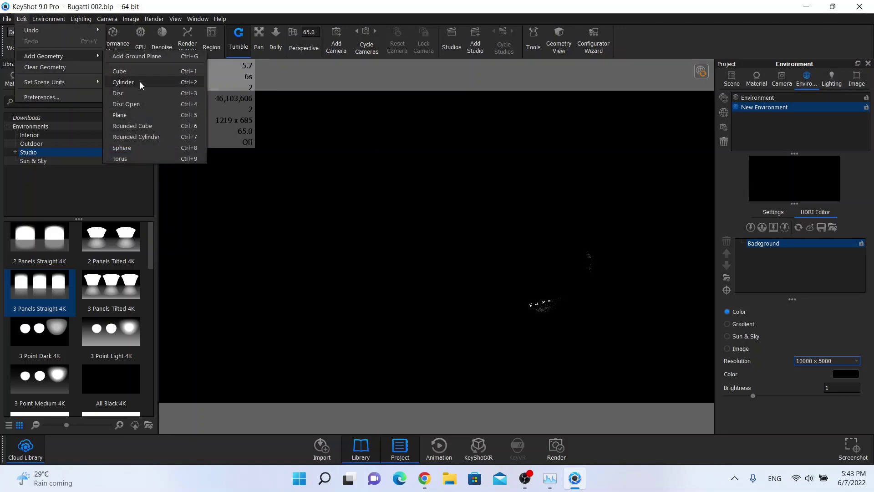
click(139, 110)
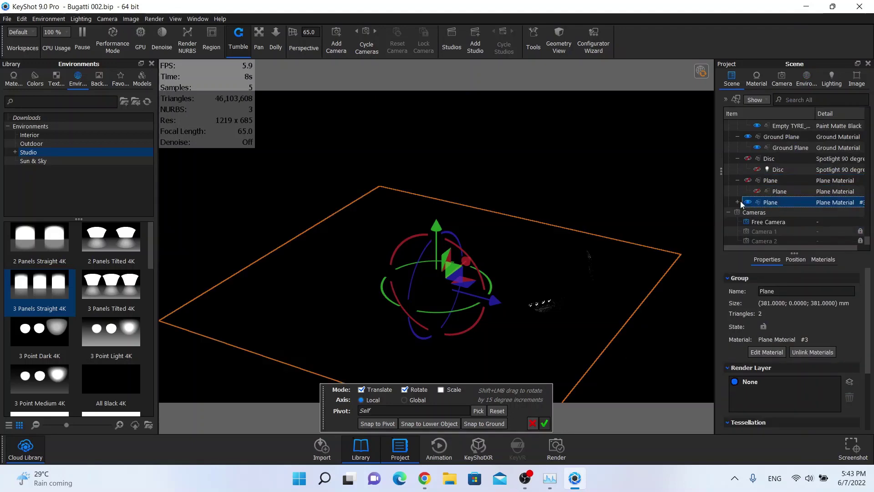
- Set the diffuse material color of the new plane's part to white (#FFFFFF)
click(737, 202)
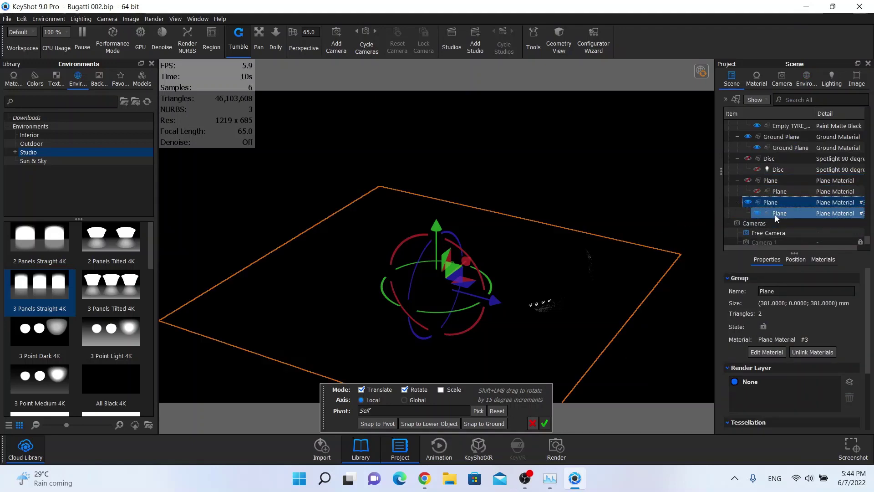
click(776, 213)
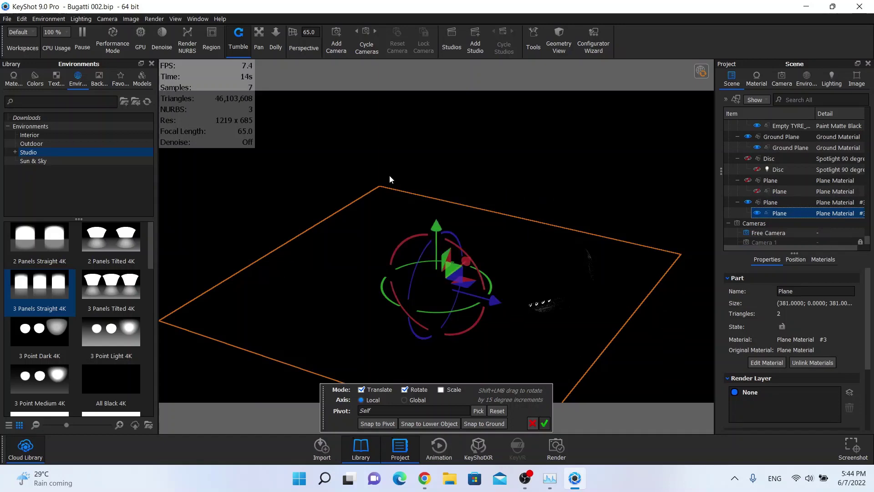
double_click(780, 213)
click(854, 157)
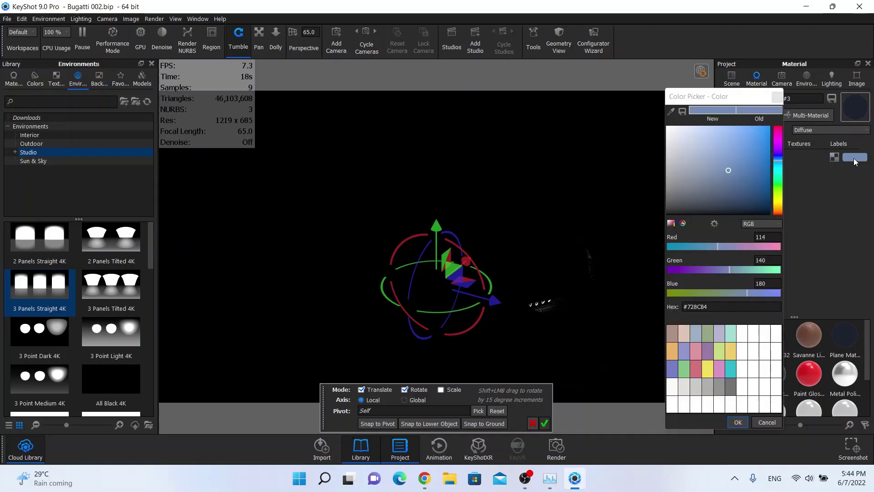
drag(709, 149, 569, 91)
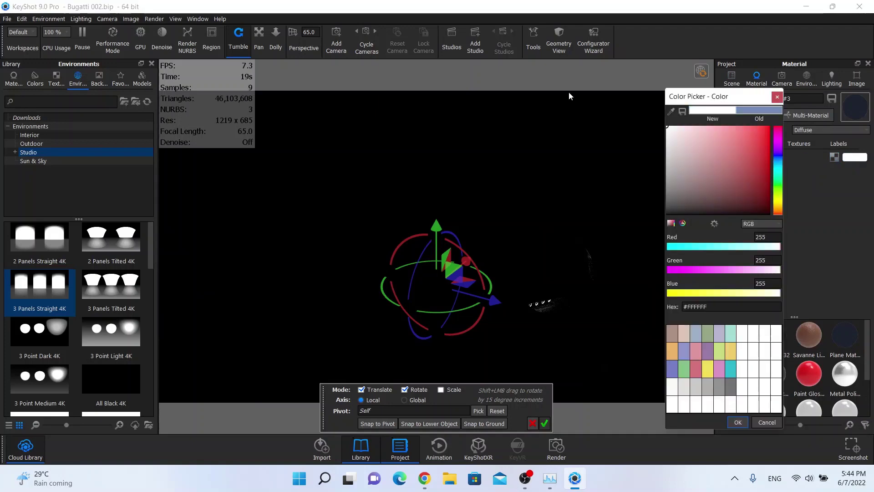
click(737, 423)
- Change the plane's material type to Emissive and dismiss the save reminder
click(830, 131)
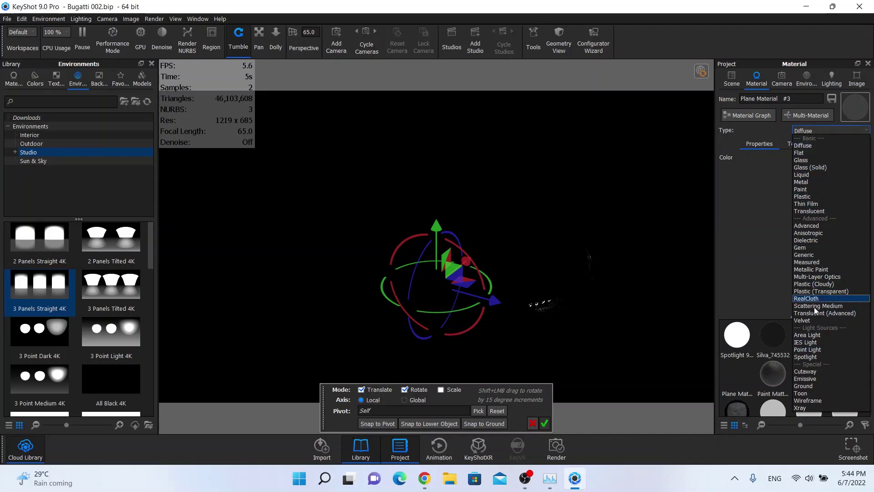
click(818, 378)
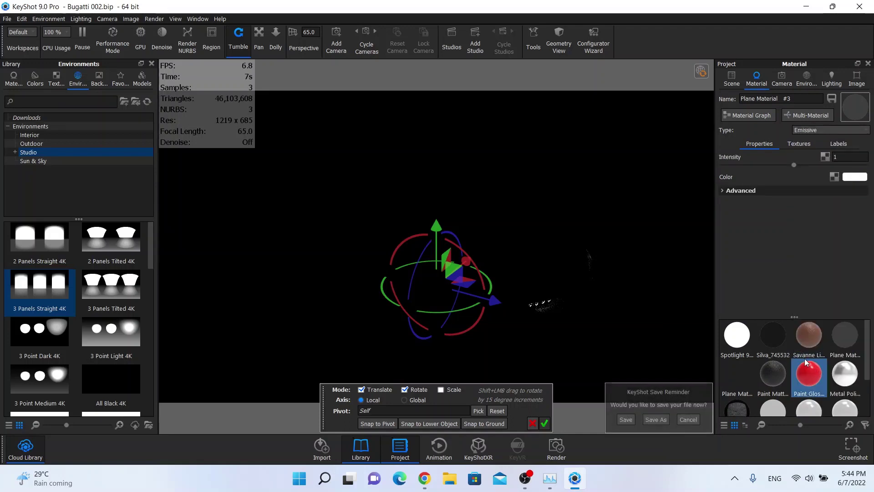
click(688, 419)
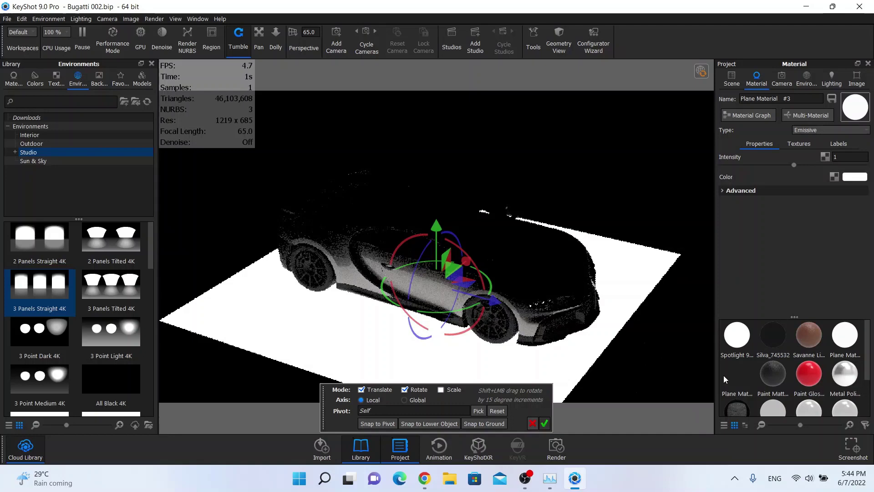
- Try red (#FF0000) as the plane's emissive color, restore white (#FFFFFF), and close the color picker
click(851, 179)
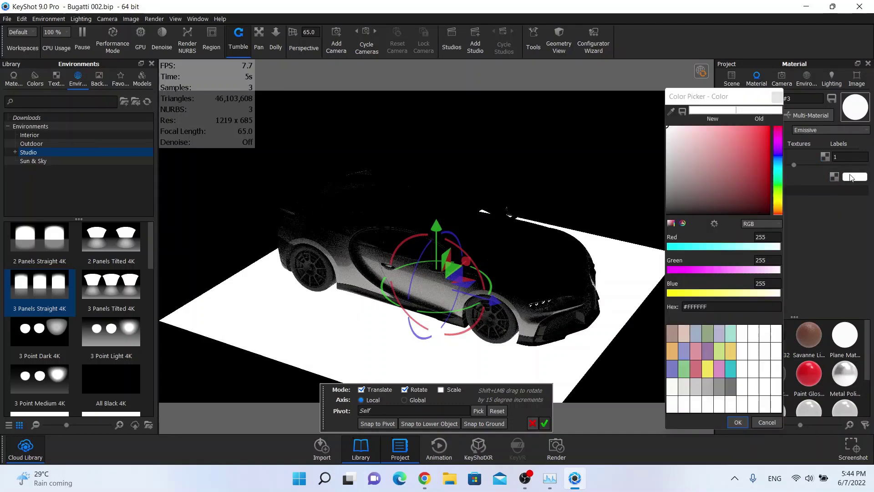
drag(764, 157, 770, 127)
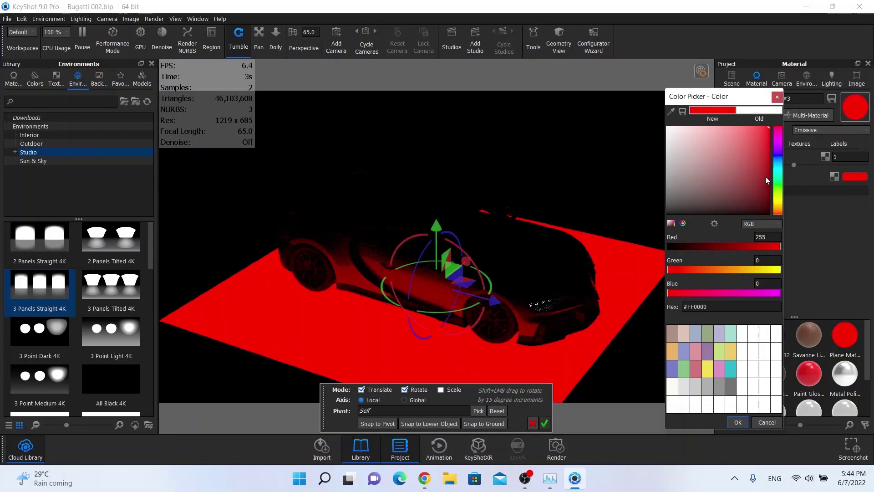
drag(766, 176, 580, 92)
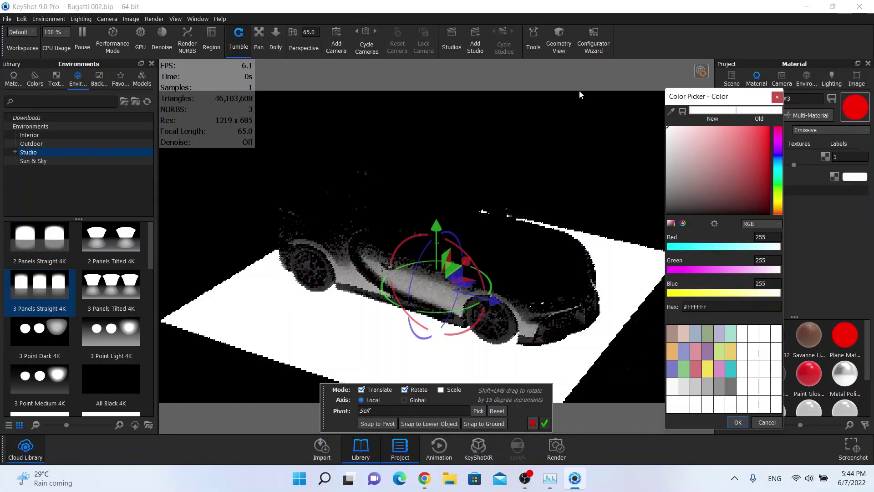
click(738, 422)
- Raise the emissive plane vertically until it floats well above the car, and accept the move
scroll(450, 188, down, 5)
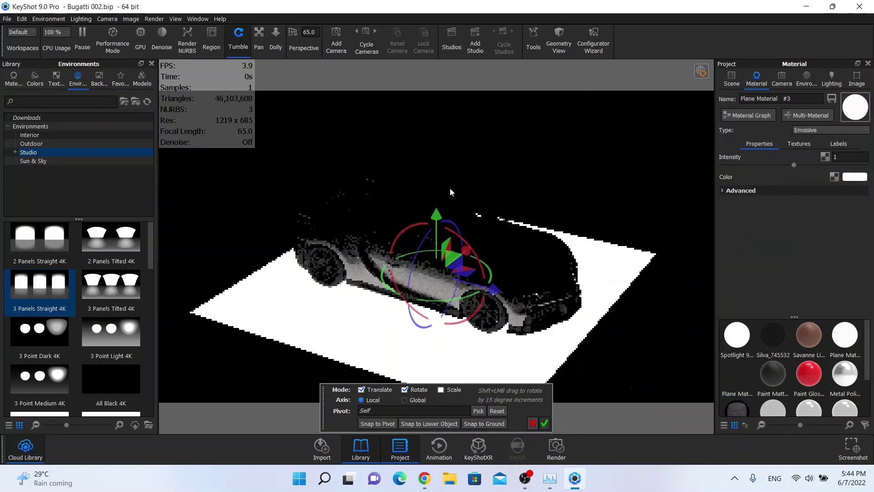
drag(439, 197, 436, 78)
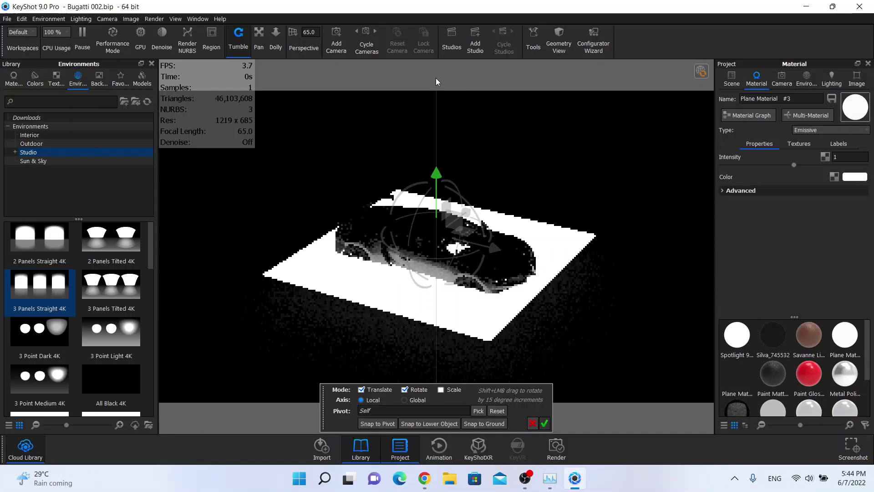
scroll(513, 215, down, 3)
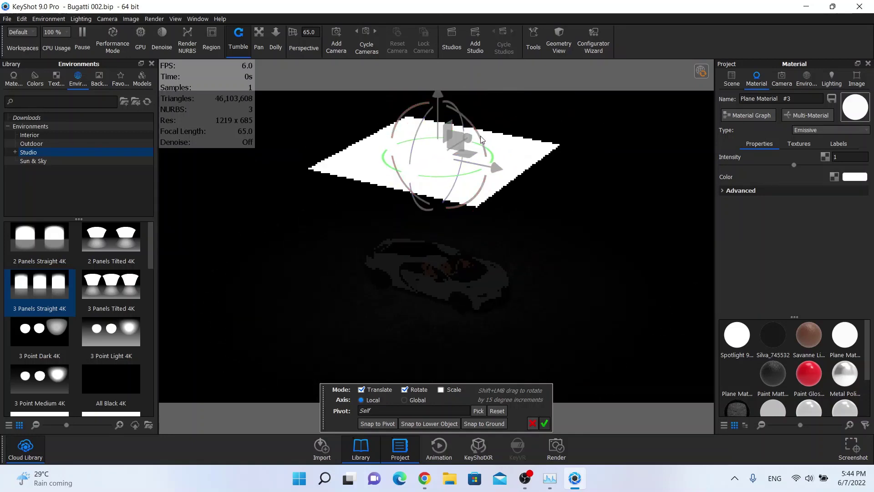
drag(444, 94, 440, 70)
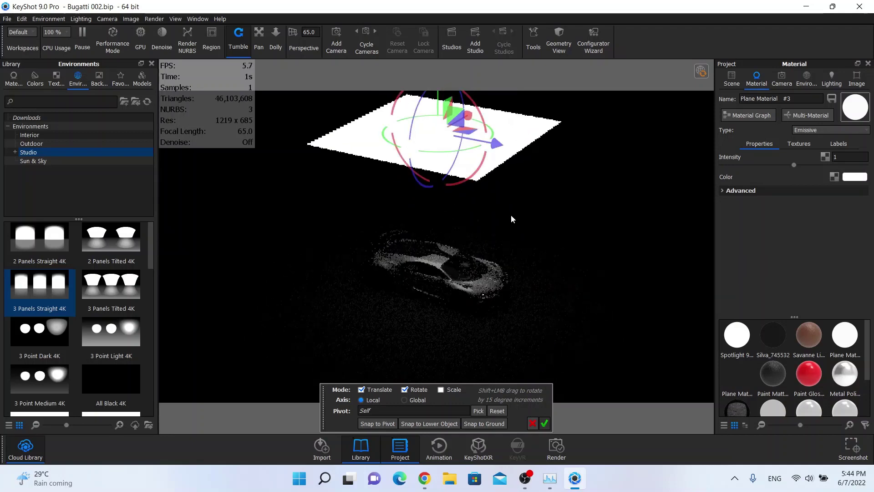
scroll(454, 246, up, 3)
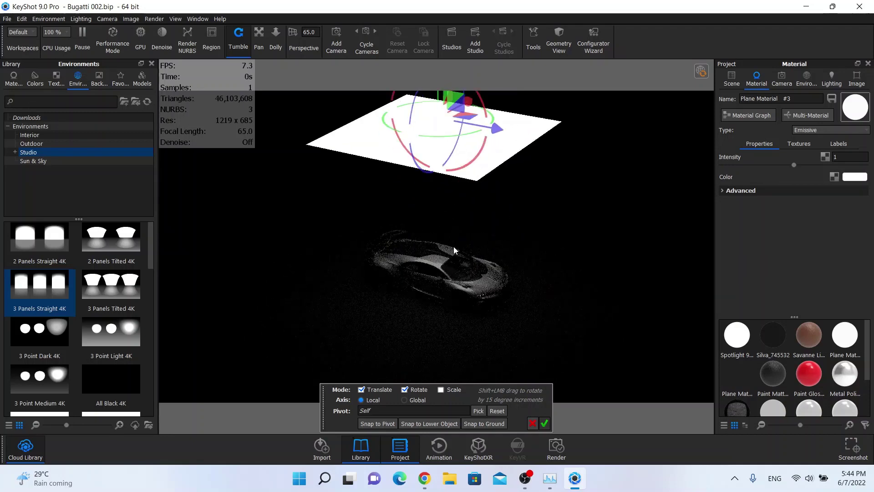
click(545, 424)
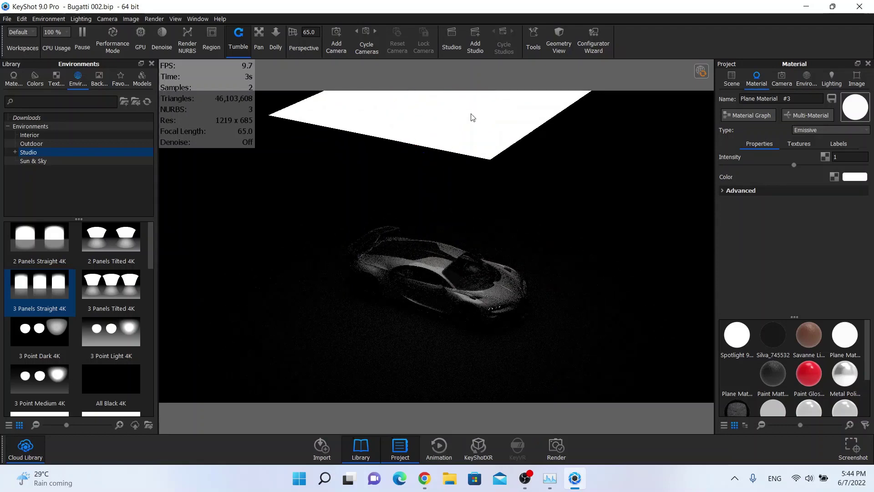
- Stretch the emissive plane along its Z axis by setting its Z scale to 2
click(733, 81)
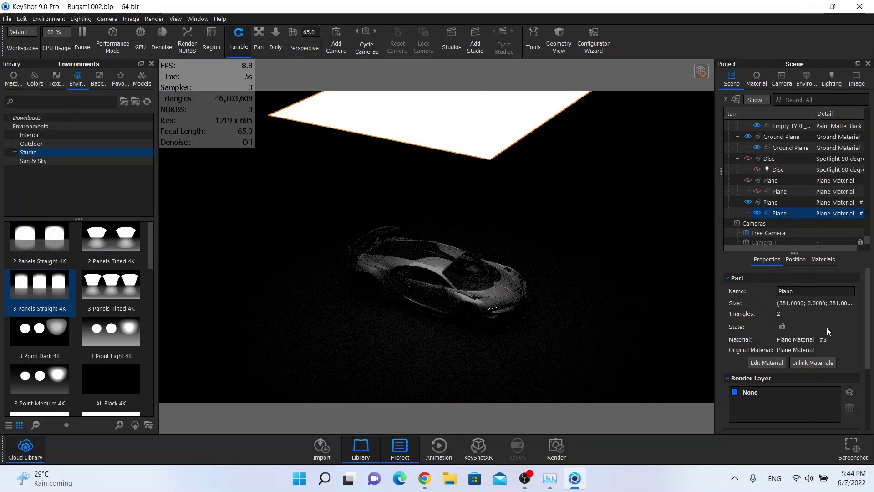
click(796, 260)
drag(413, 146, 428, 157)
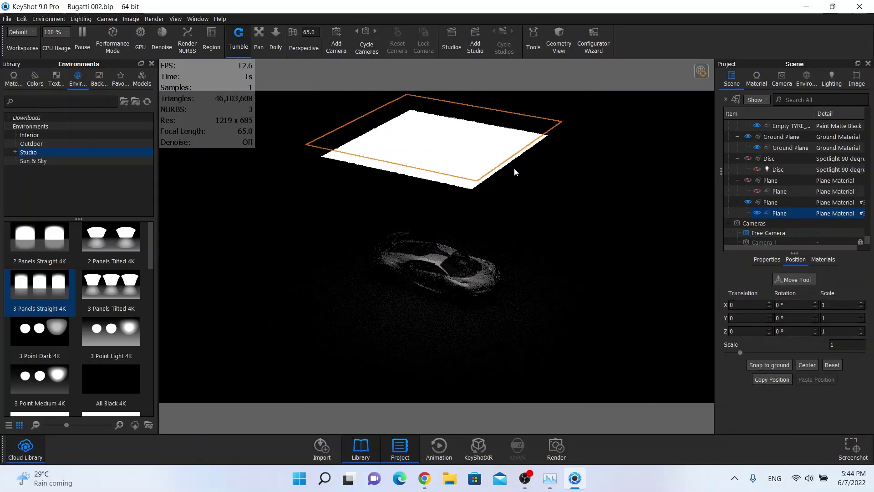
click(834, 305)
text(2)
key(Return)
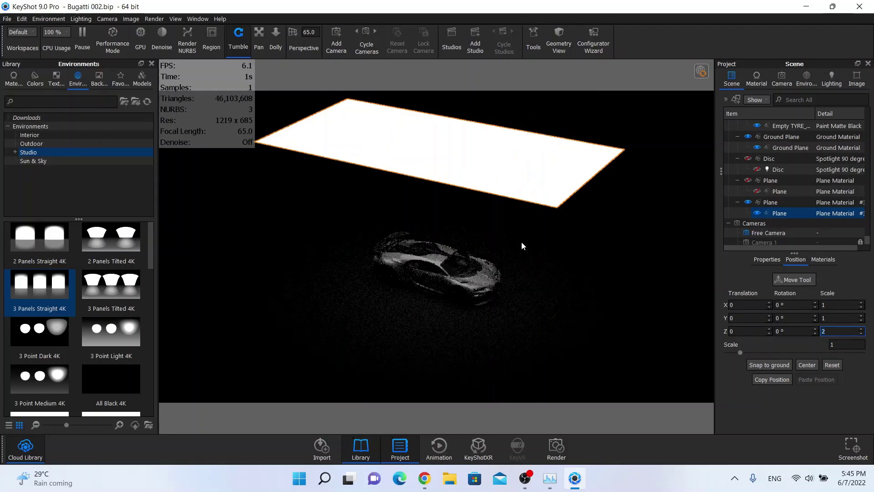
- Examine the lighting on the car's front through Camera 2 and return to the Free Camera with the overhead plane in view
click(788, 81)
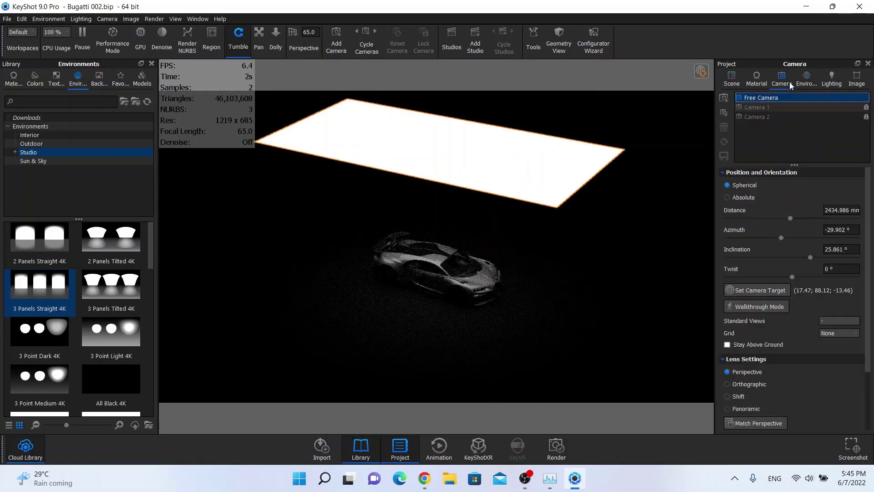
click(779, 116)
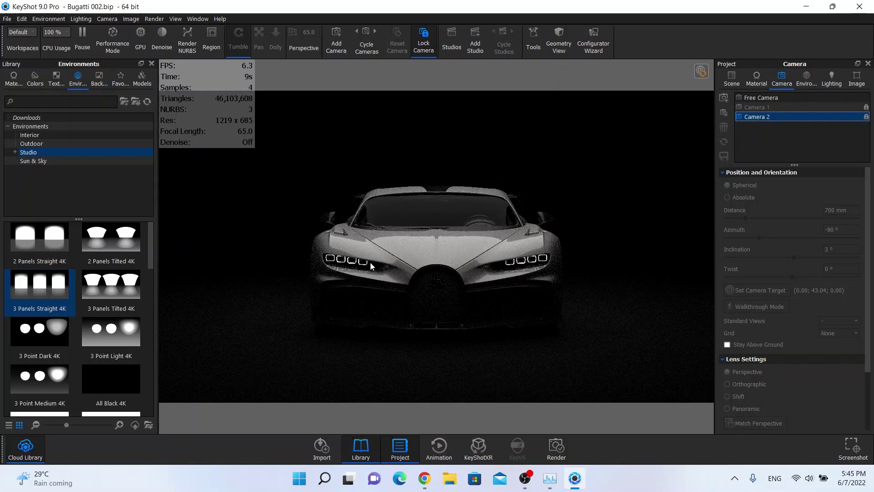
click(732, 81)
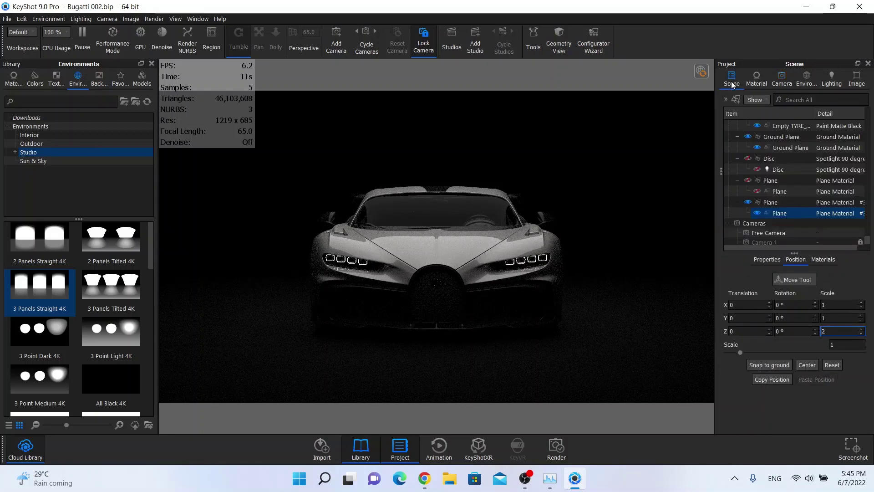
click(790, 77)
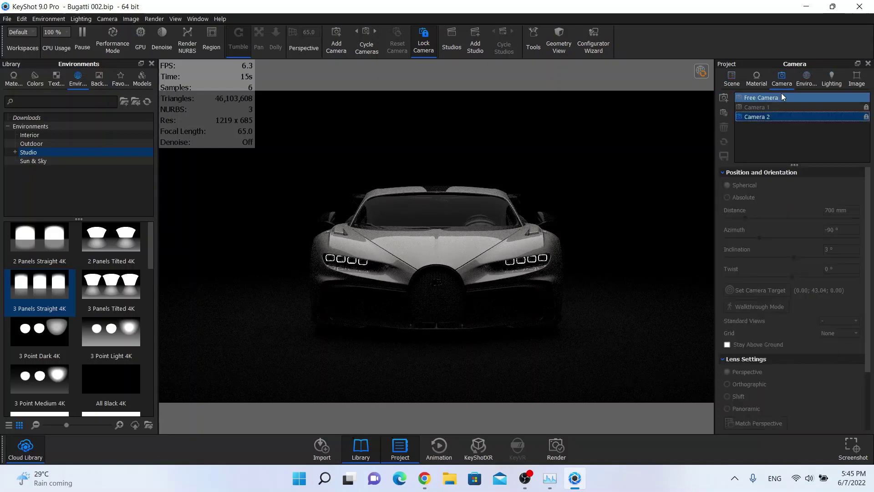
click(782, 94)
scroll(438, 198, down, 3)
drag(441, 191, 490, 186)
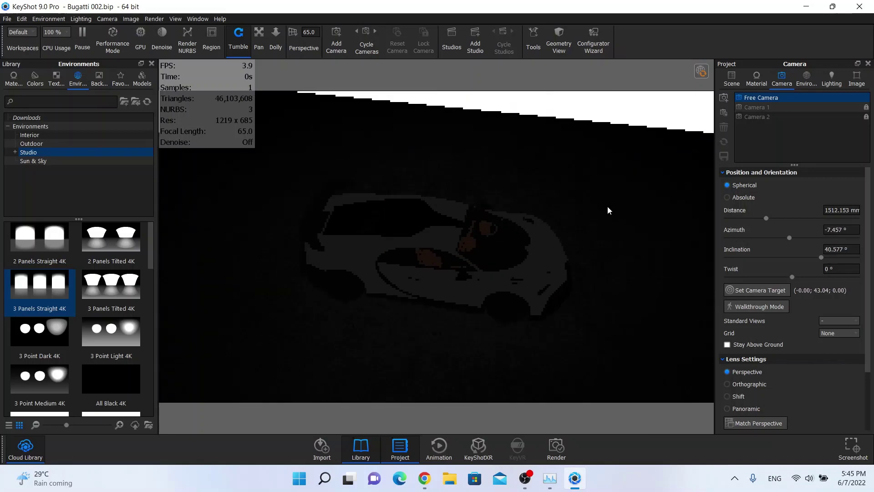
scroll(603, 207, down, 3)
middle_drag(488, 187, 490, 224)
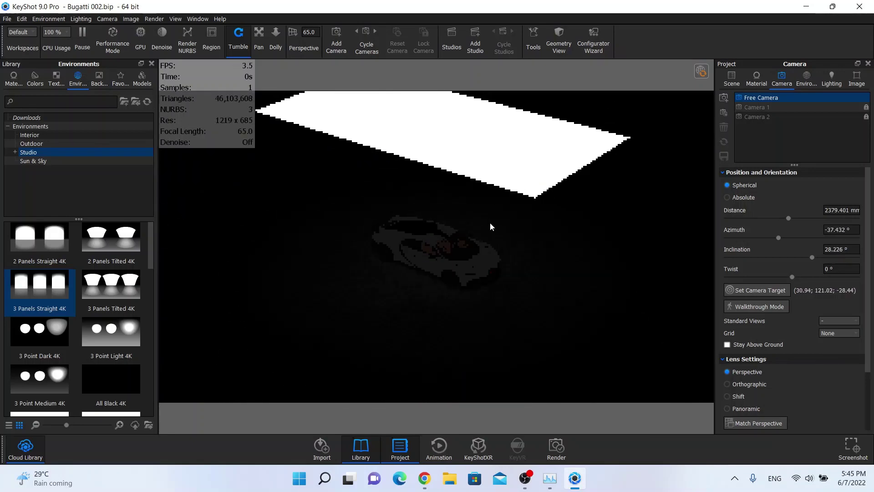
- Apply the radial_gradient texture from the library to the emissive plane as a Color map
double_click(462, 169)
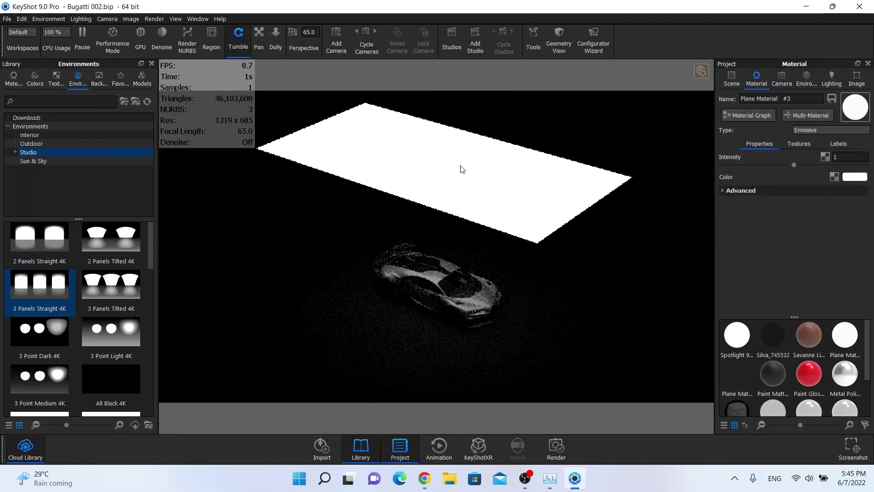
click(56, 77)
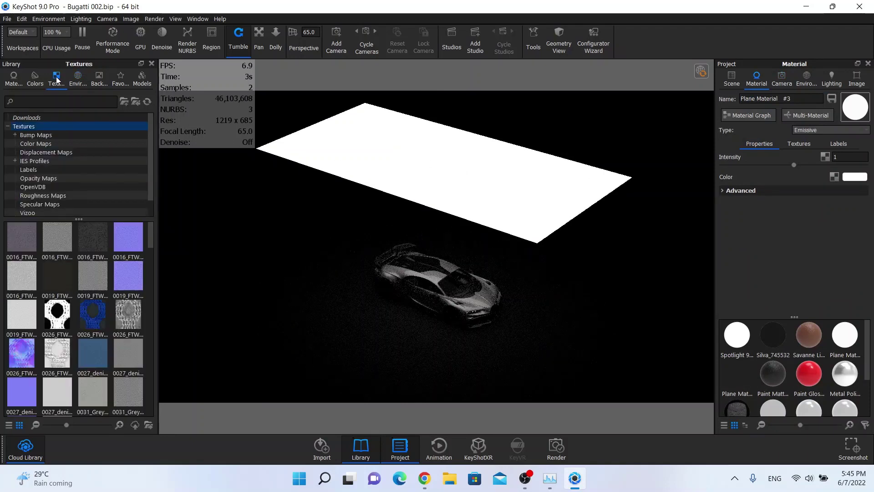
click(65, 126)
scroll(97, 286, down, 10)
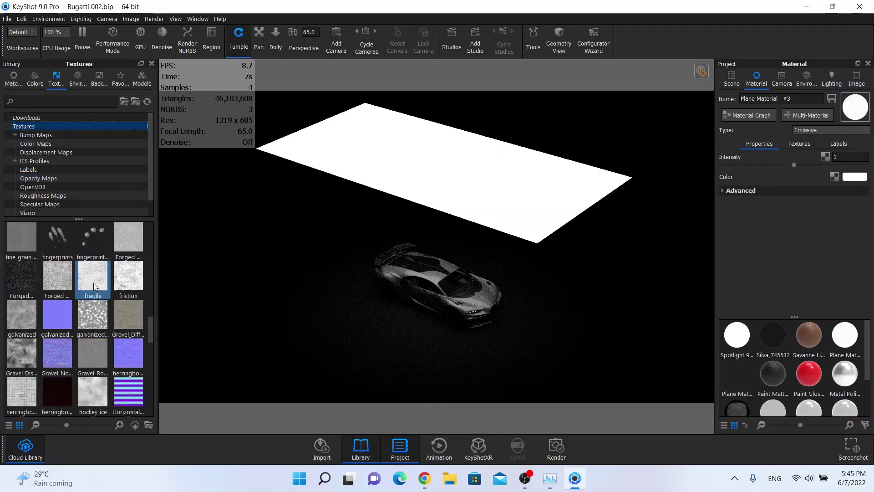
scroll(94, 282, up, 3)
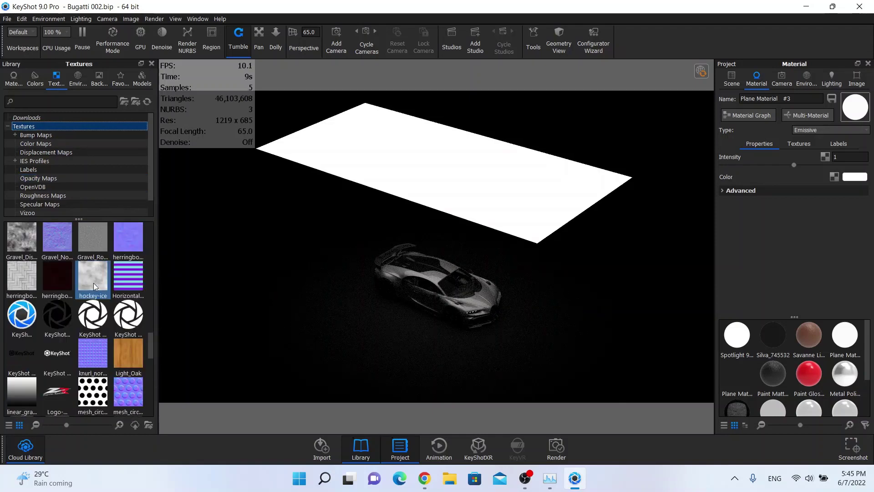
scroll(94, 283, down, 3)
drag(95, 394, 436, 165)
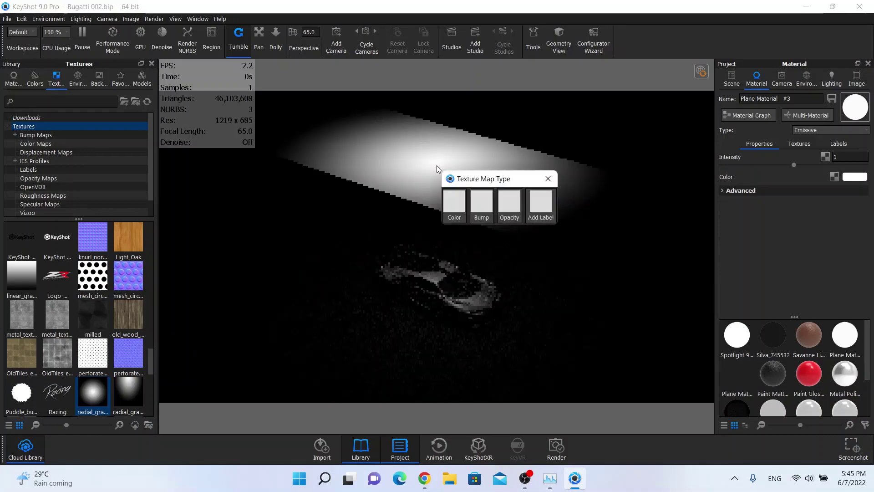
click(456, 204)
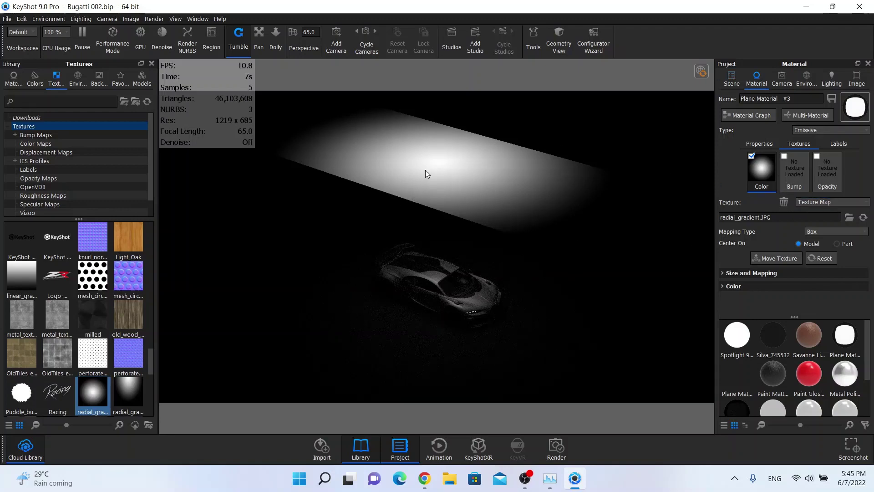
- Try intensities of 2, 3 and 10 for the plane's emissive material
double_click(843, 156)
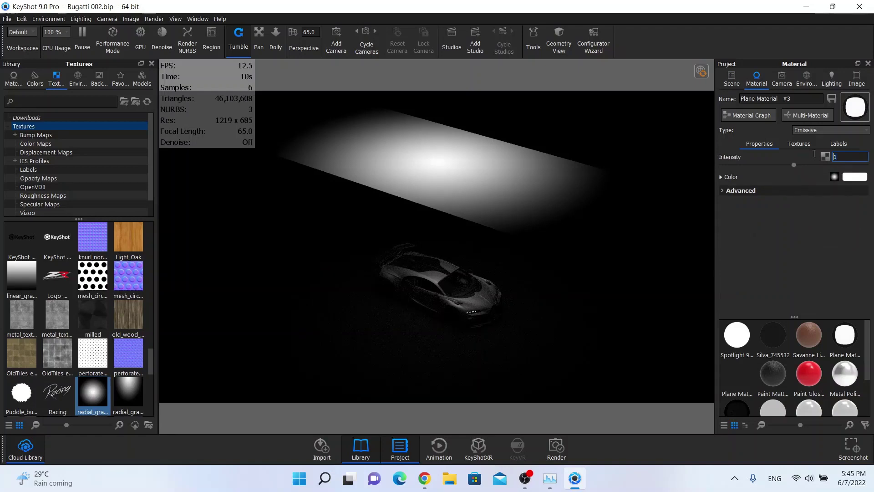
text(2)
key(Return)
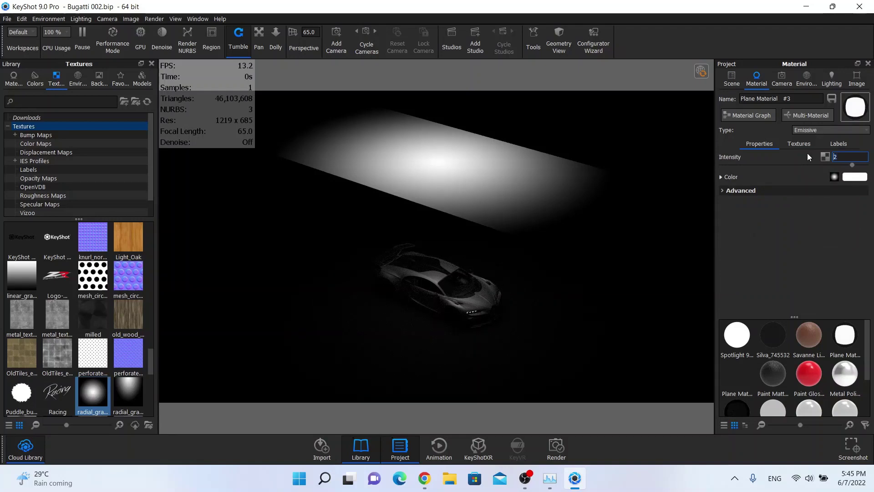
text(3)
key(Return)
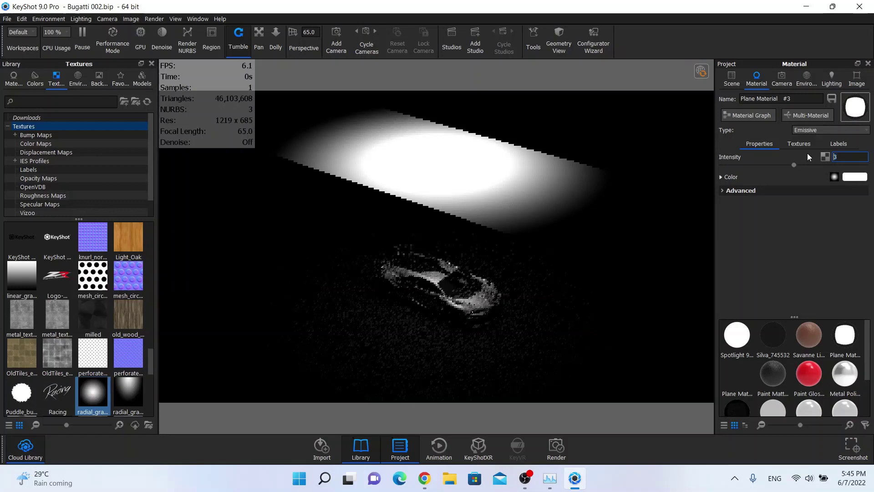
text(10)
key(Return)
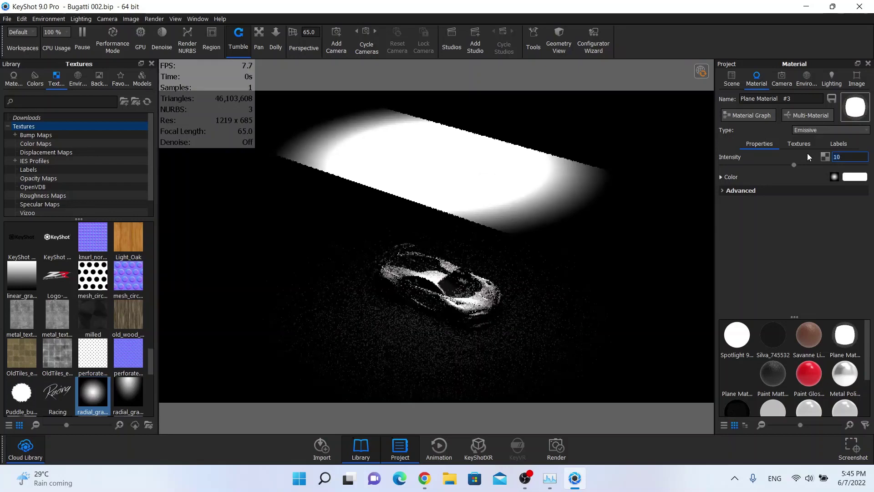
- View the car through Camera 2 and set the plane's emissive material intensity to 2
click(782, 79)
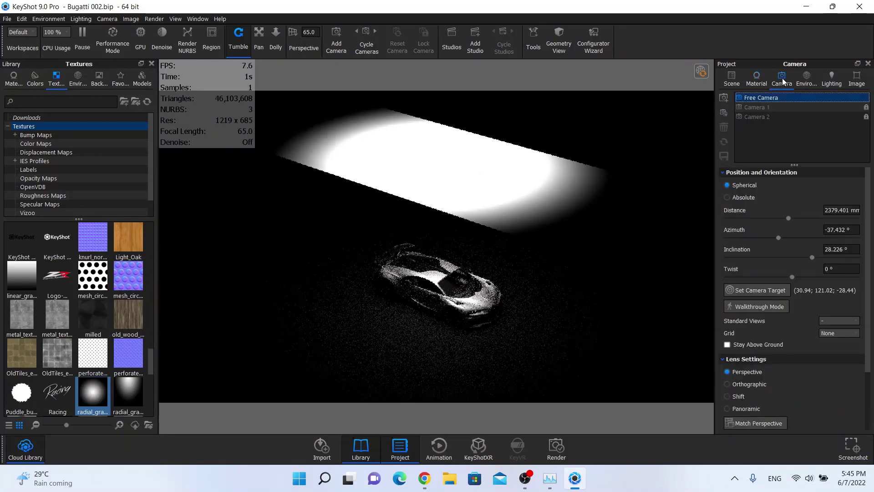
click(775, 117)
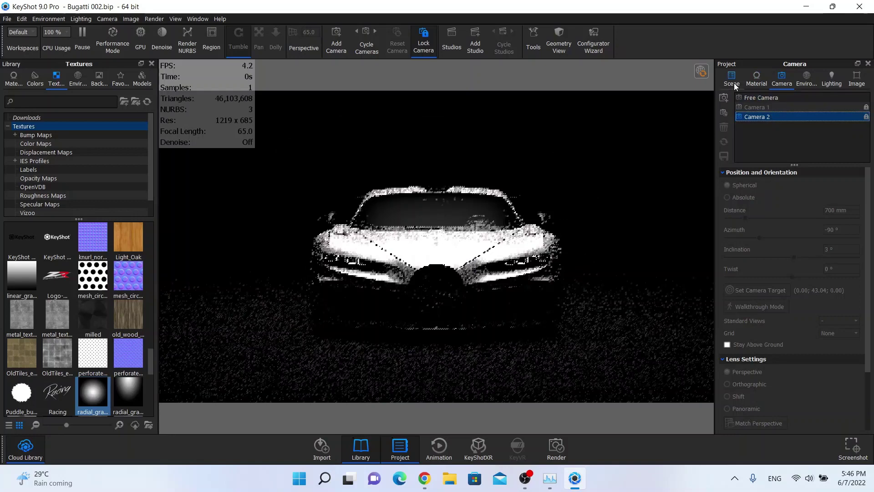
click(733, 81)
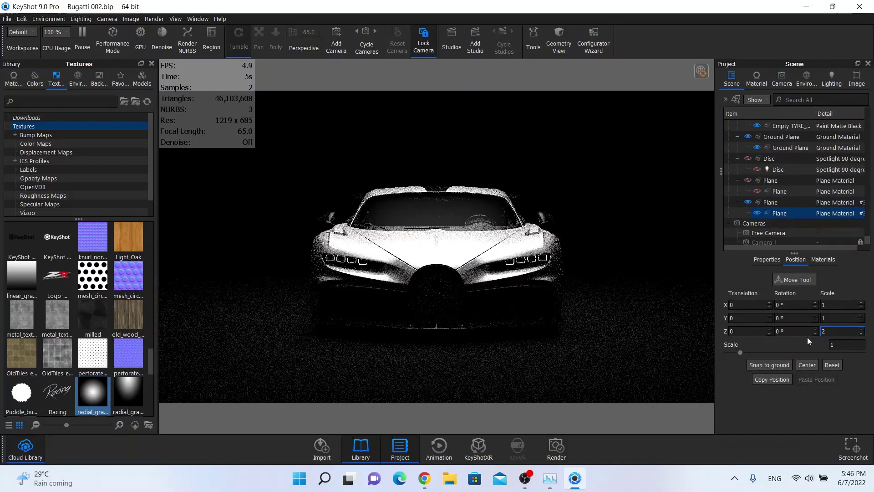
double_click(774, 217)
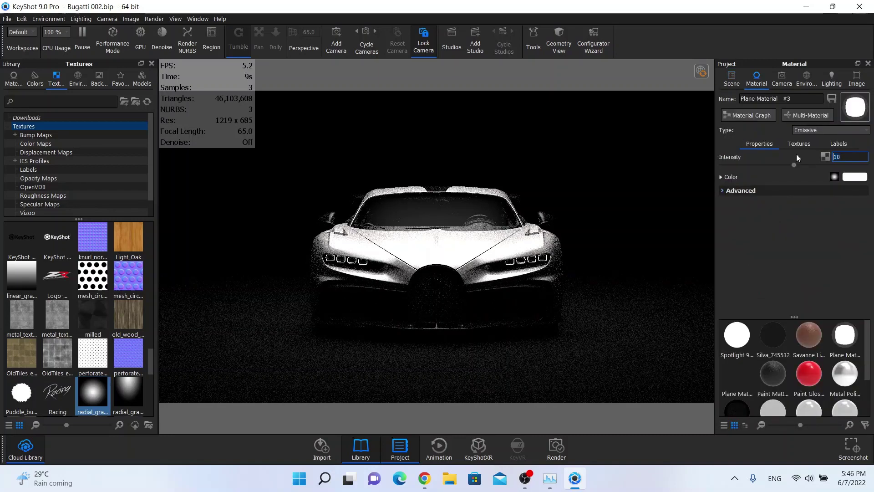
text(2)
key(Return)
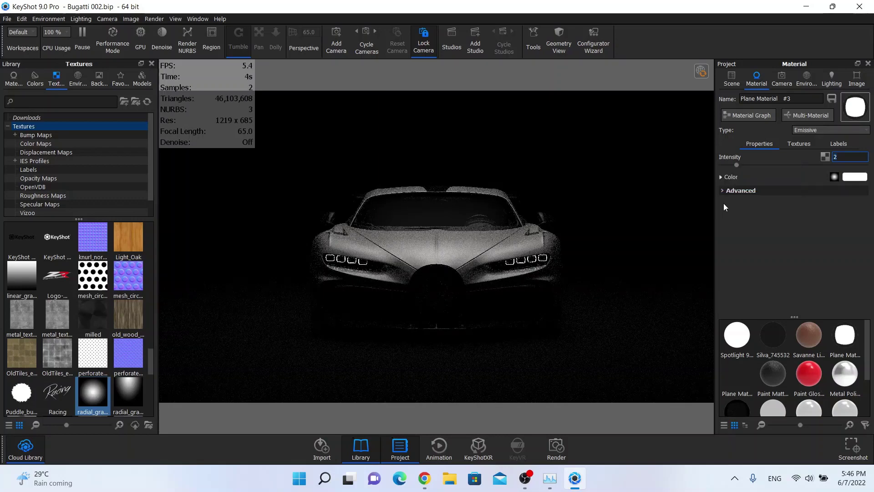
- Switch the active view from Camera 2 to the Free Camera
click(807, 86)
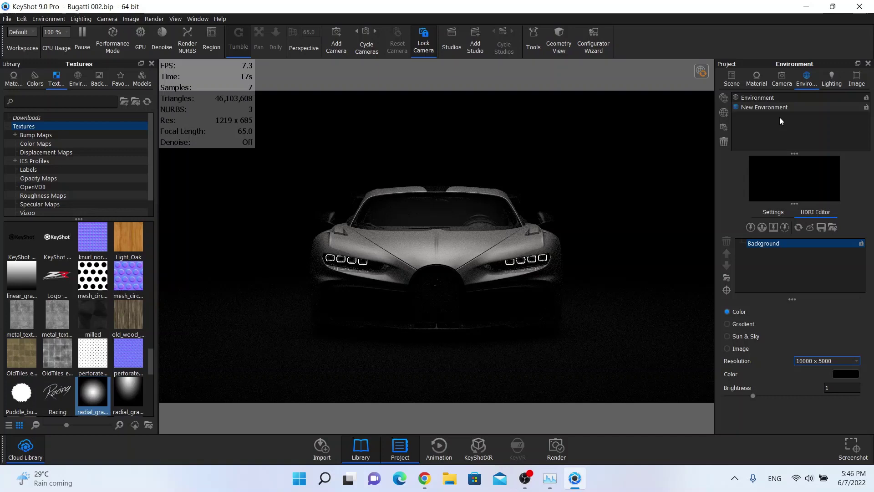
click(782, 82)
click(782, 96)
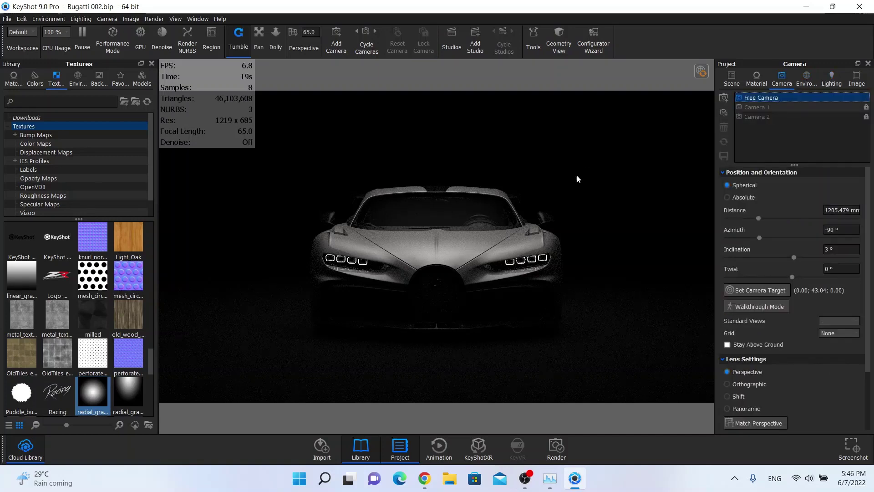
- Inspect the emissive plane above the car from a raised Free Camera angle, return to the locked front camera and open the environment's HDRI editor
scroll(592, 214, down, 4)
drag(592, 214, 593, 184)
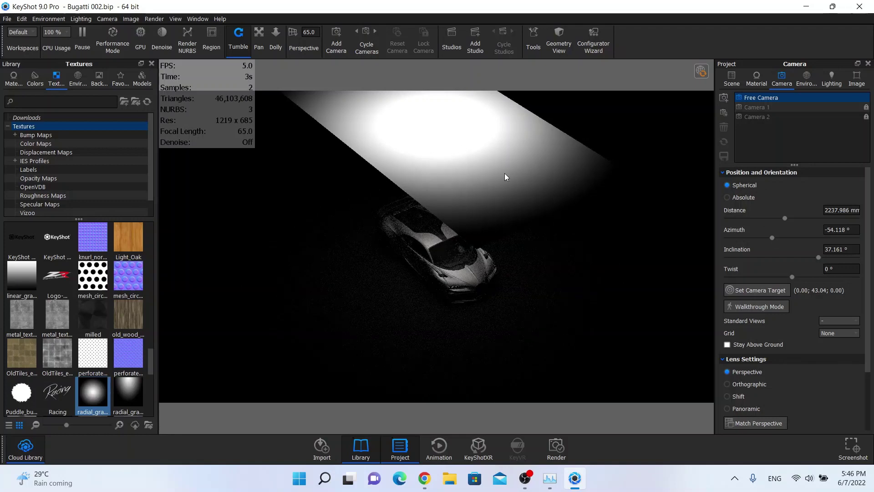
click(801, 82)
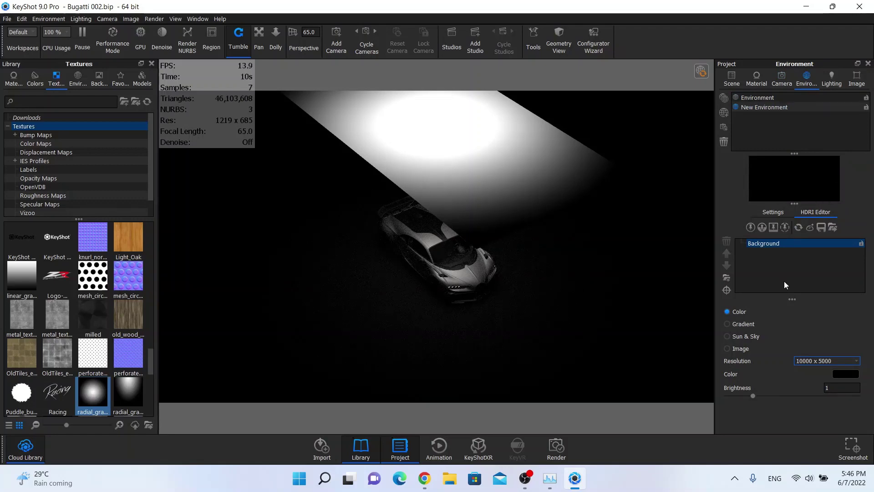
click(783, 80)
click(799, 83)
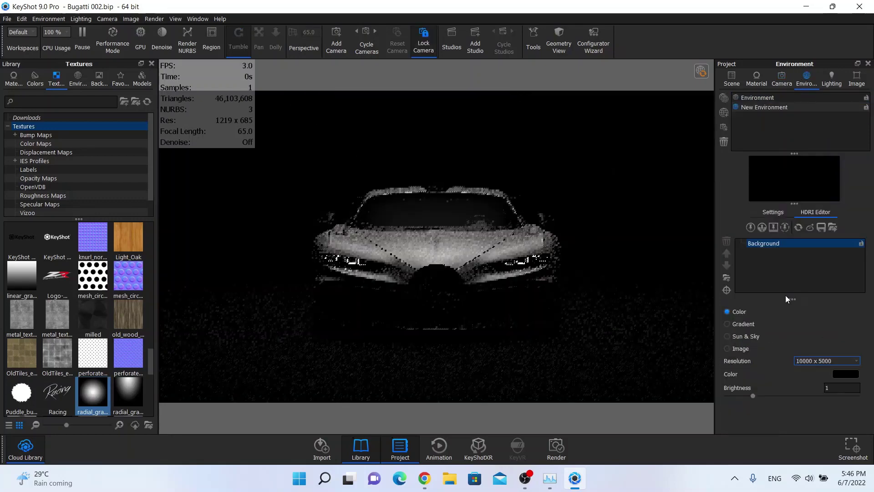
- Add a circular light pin to New Environment and try positioning it in the map and by highlight placement on the car's bonnet
click(750, 229)
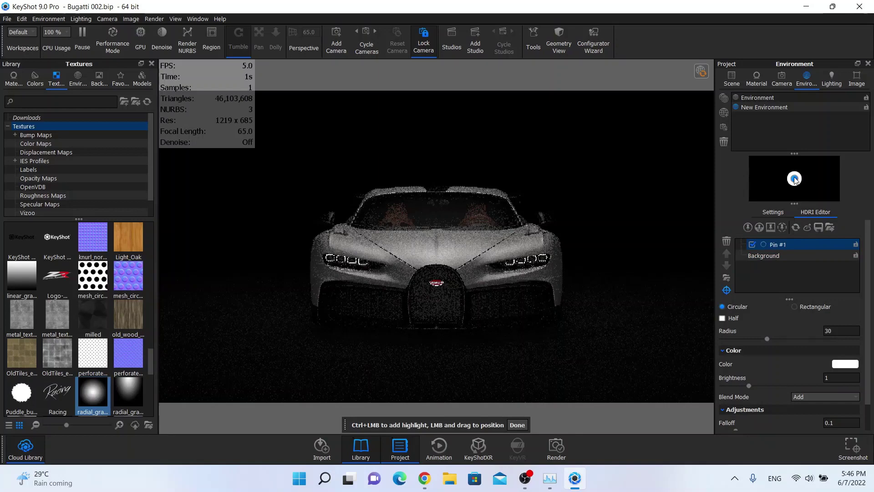
drag(795, 178, 795, 170)
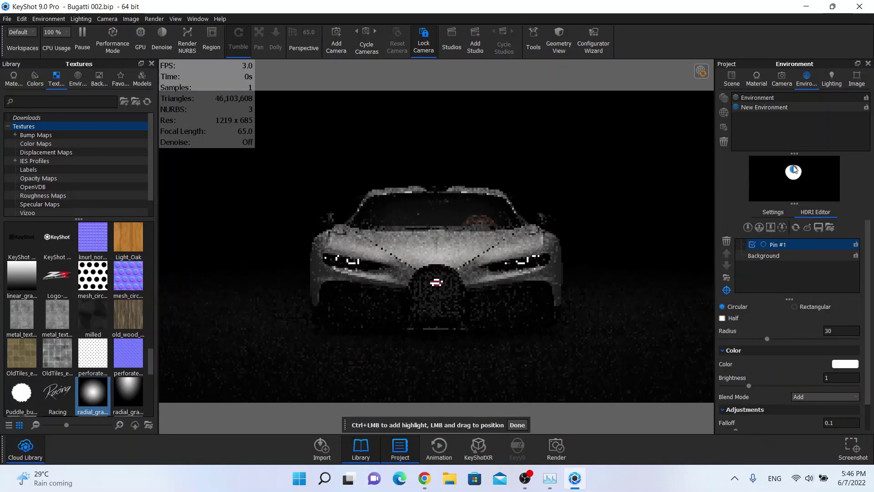
click(727, 290)
click(727, 290)
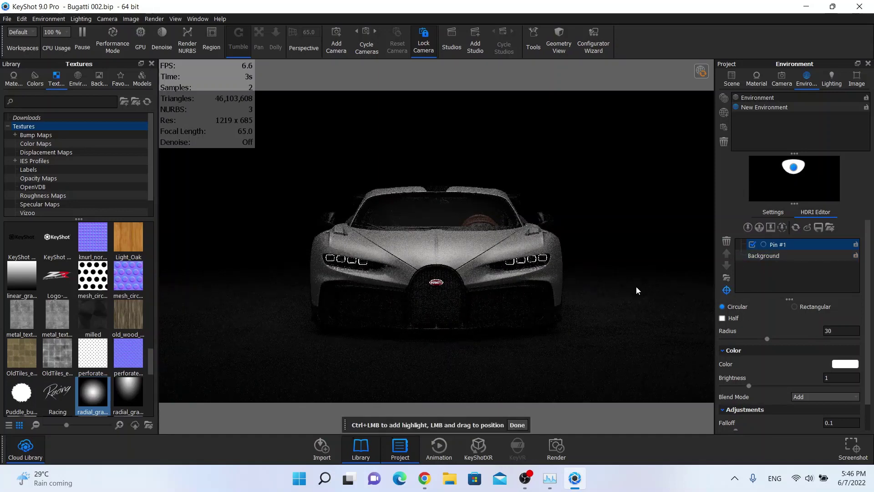
drag(498, 249, 552, 249)
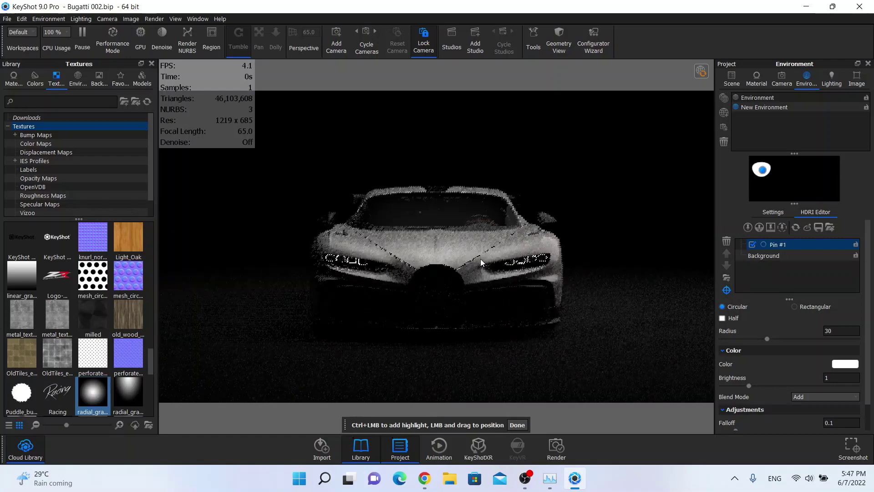
- Soften the light pin's edge by setting its falloff to 1
scroll(777, 400, down, 1)
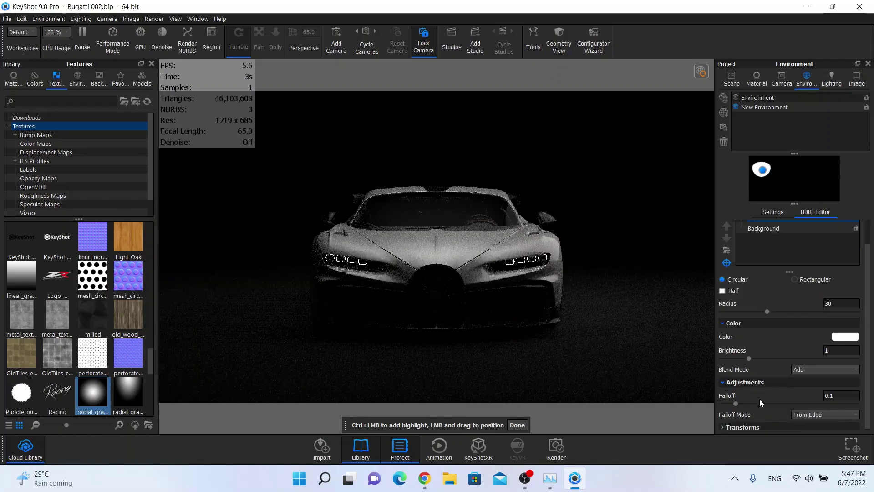
click(754, 229)
click(756, 223)
drag(737, 404, 845, 403)
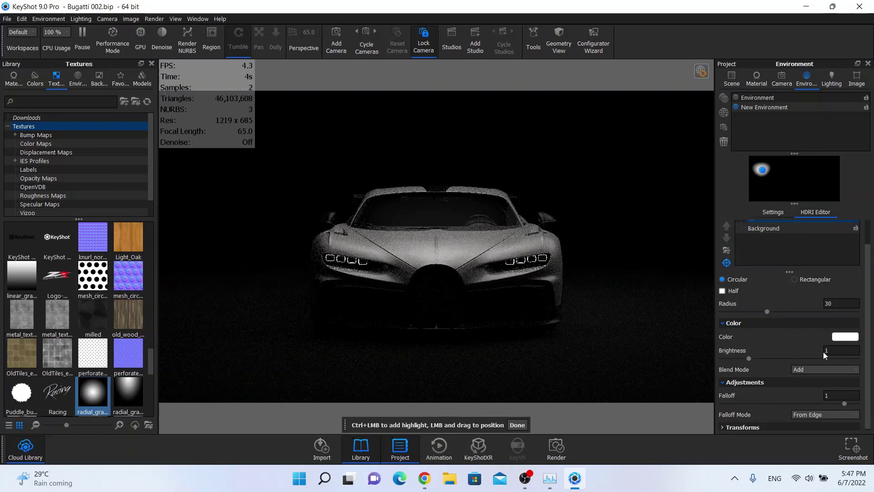
- Try the pin's highlight on the front grille badge and move the pin to the upper centre of the environment map
click(436, 278)
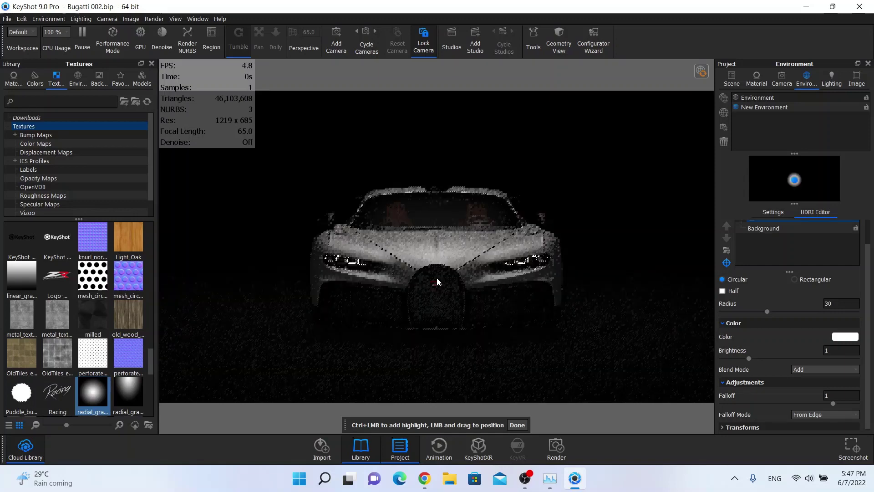
click(434, 282)
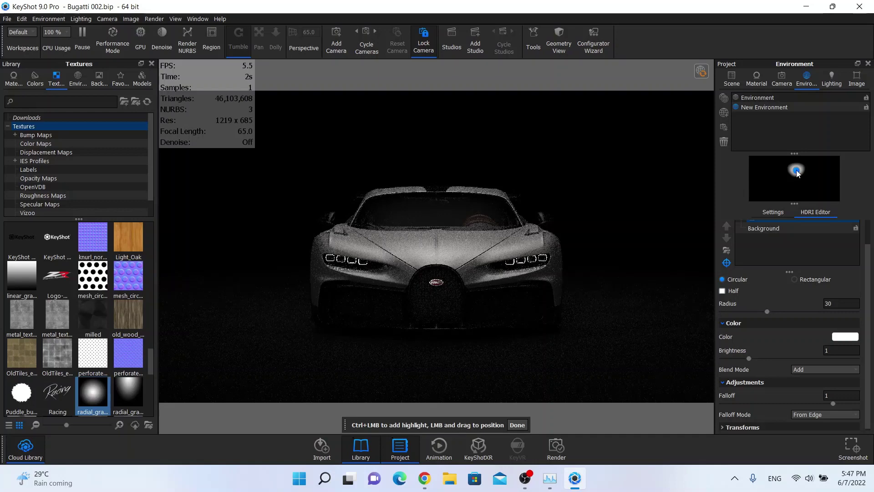
drag(796, 171, 795, 165)
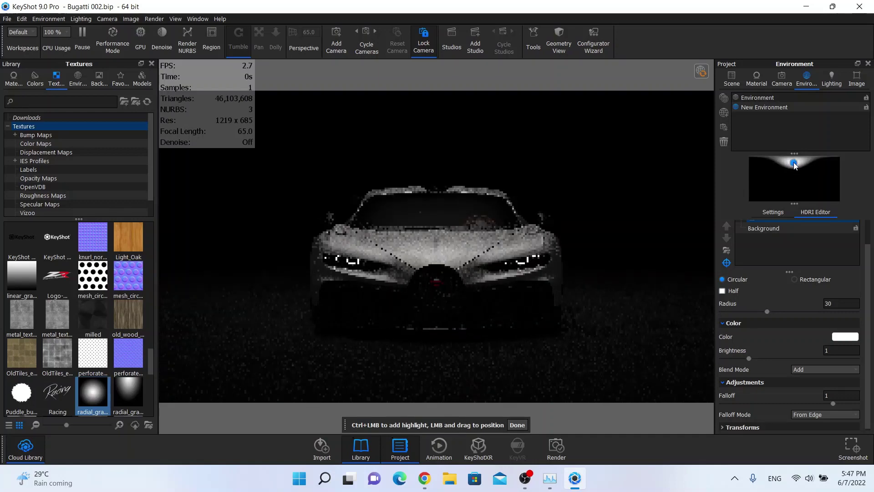
drag(794, 162, 794, 163)
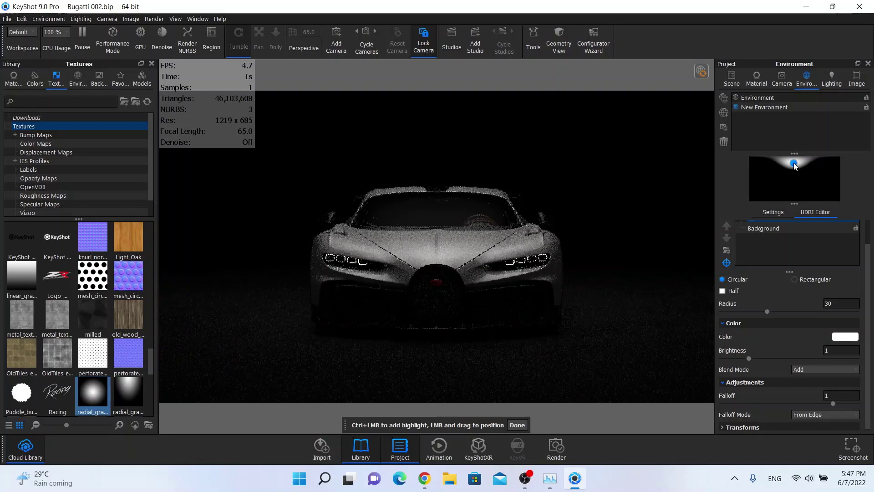
- Try a brightness of 4 for the light pin and settle on 3
click(833, 349)
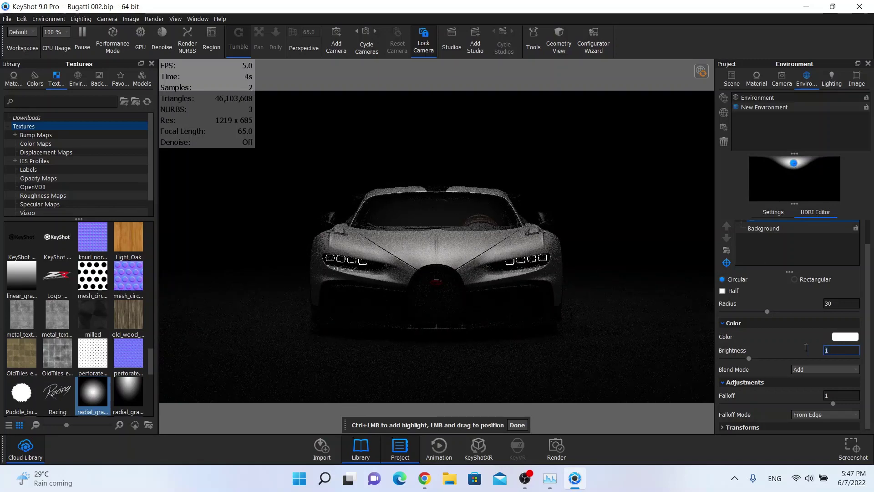
text(3)
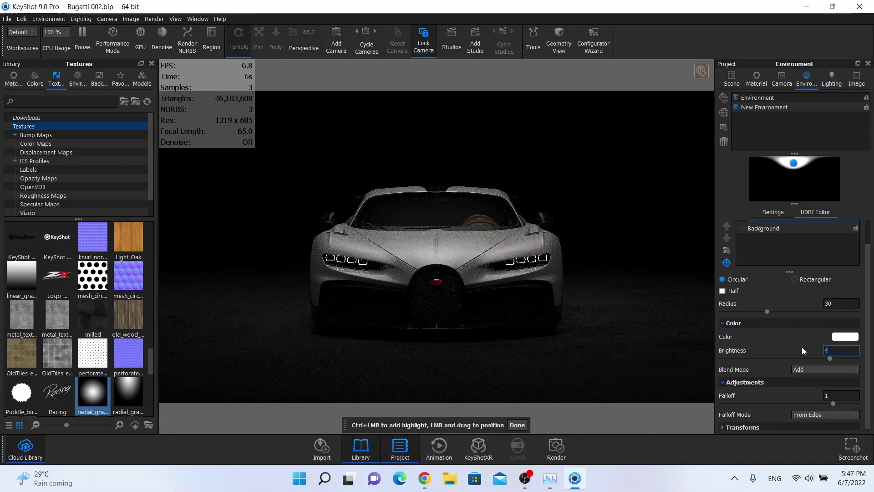
text(3)
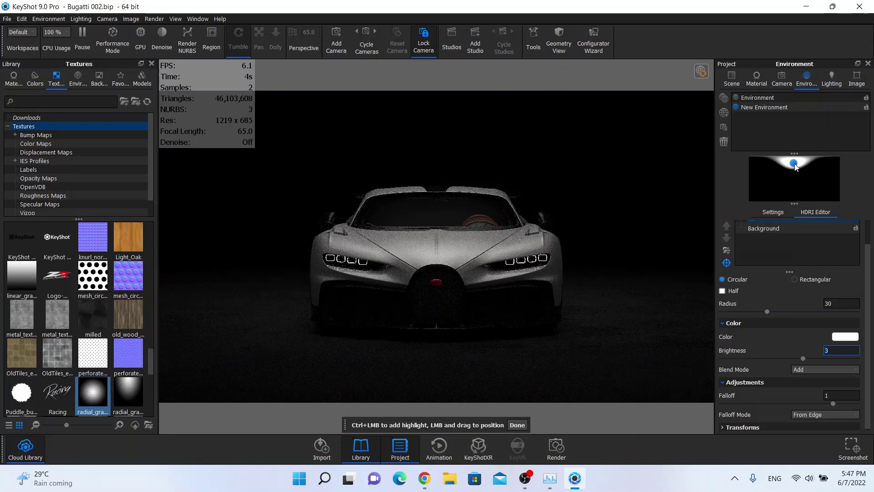
- Duplicate the upper light pin, select Pin #1 and place its highlight on the headlight below the steering wheel's side of the windscreen
right_click(796, 167)
click(805, 182)
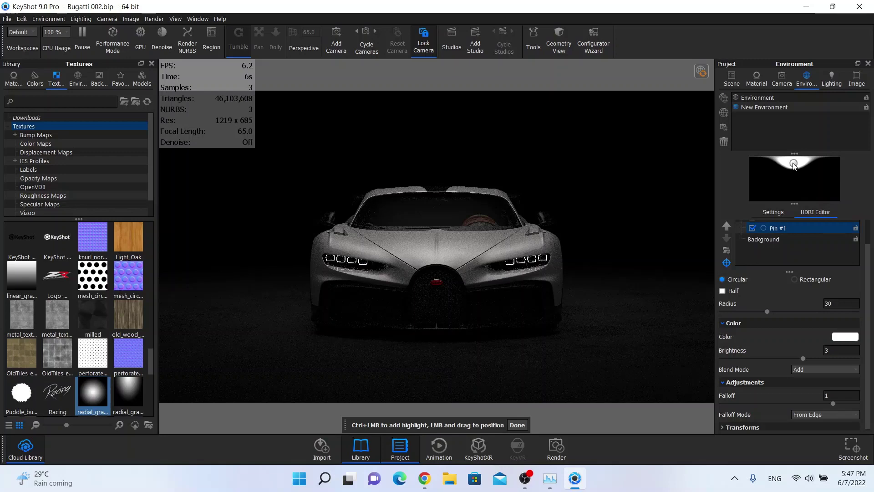
click(794, 232)
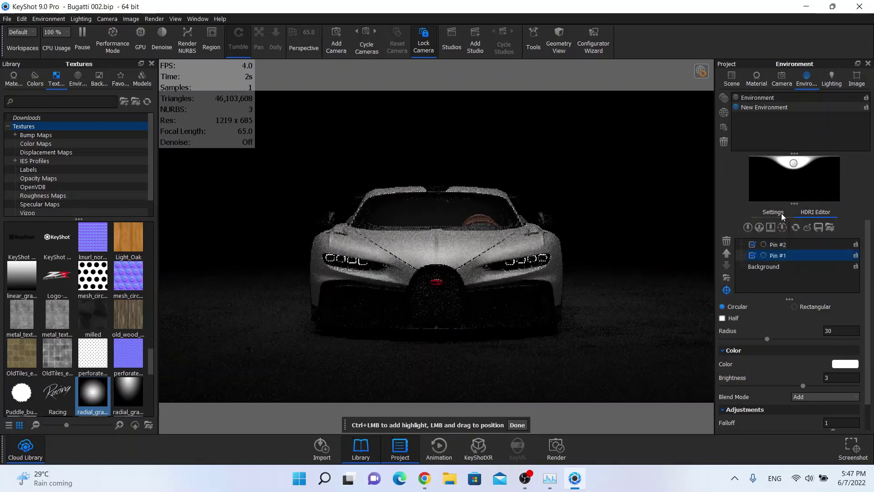
click(544, 256)
mouse_move(543, 256)
mouse_down()
mouse_move(527, 254)
mouse_move(535, 256)
mouse_up()
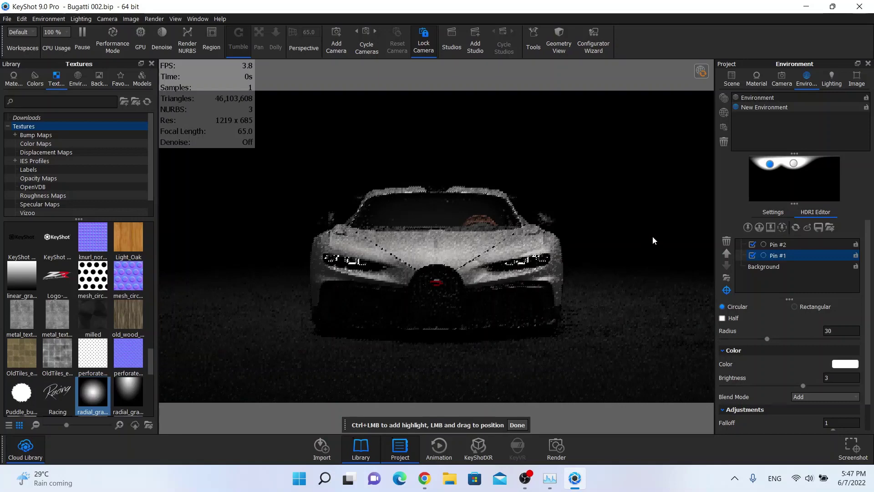
- Set the brightness of Pin #1 to 1
click(834, 377)
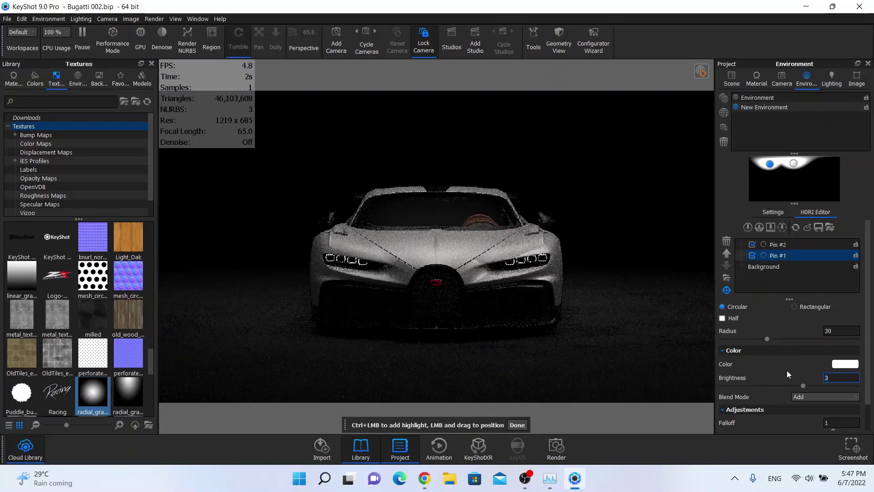
key(BackSpace)
text(1)
key(Return)
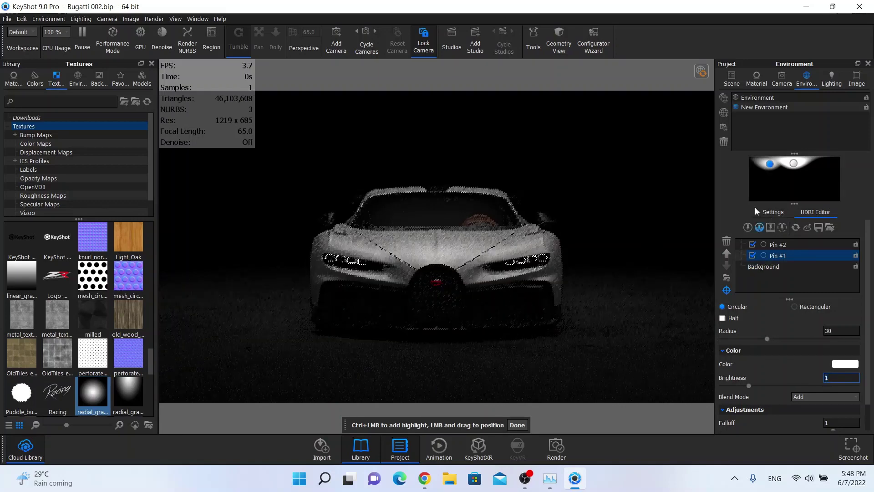
- Reposition Pin #1 beside and below the upper pin, refining its highlight on the bodywork just under the headlight
drag(770, 164, 773, 172)
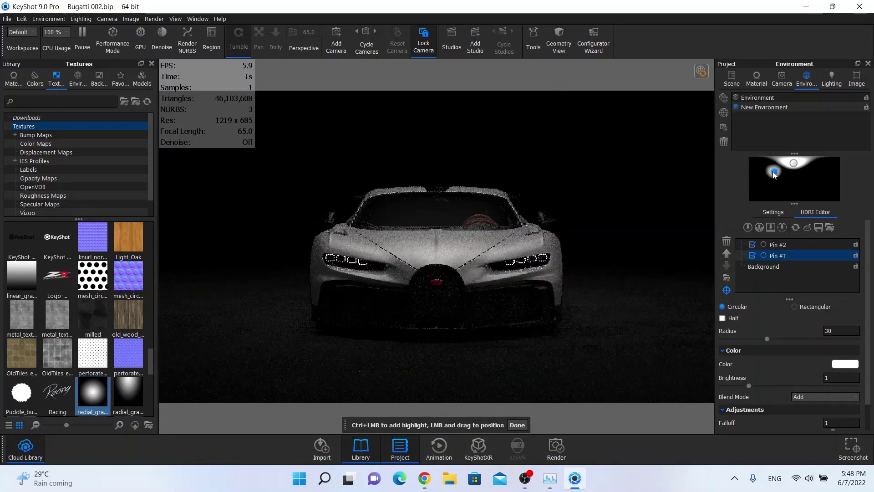
click(547, 277)
click(546, 278)
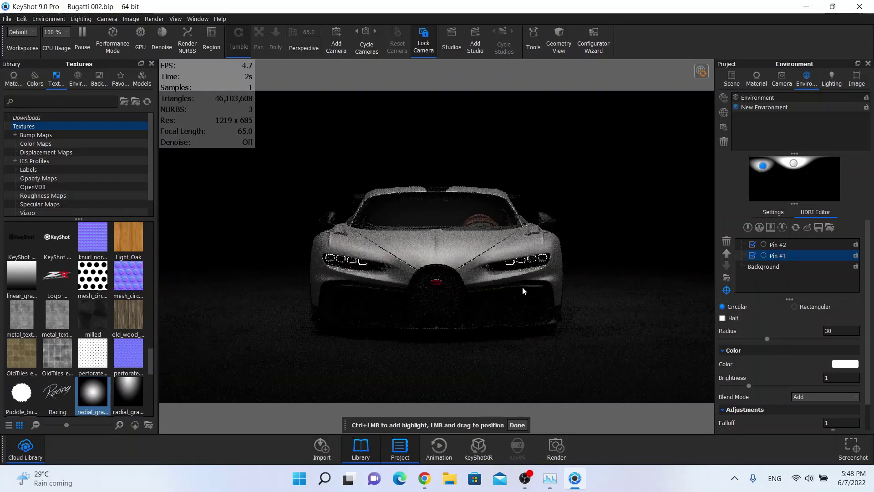
click(544, 277)
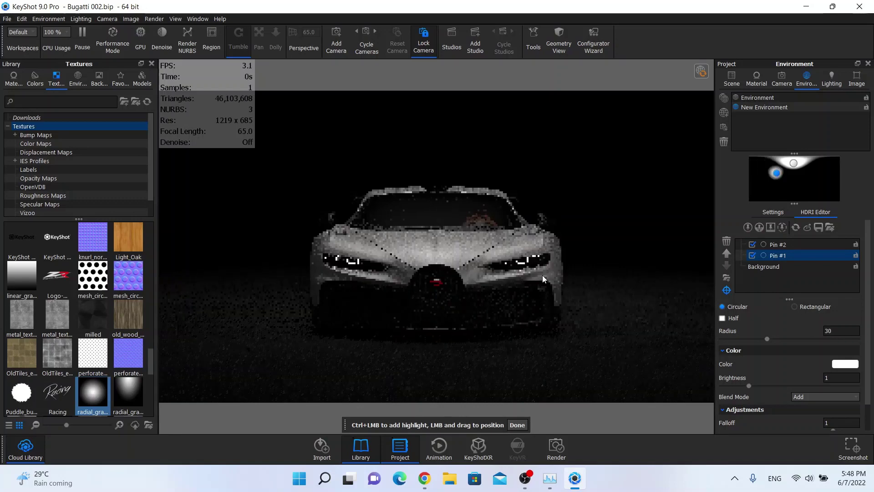
click(545, 277)
click(544, 276)
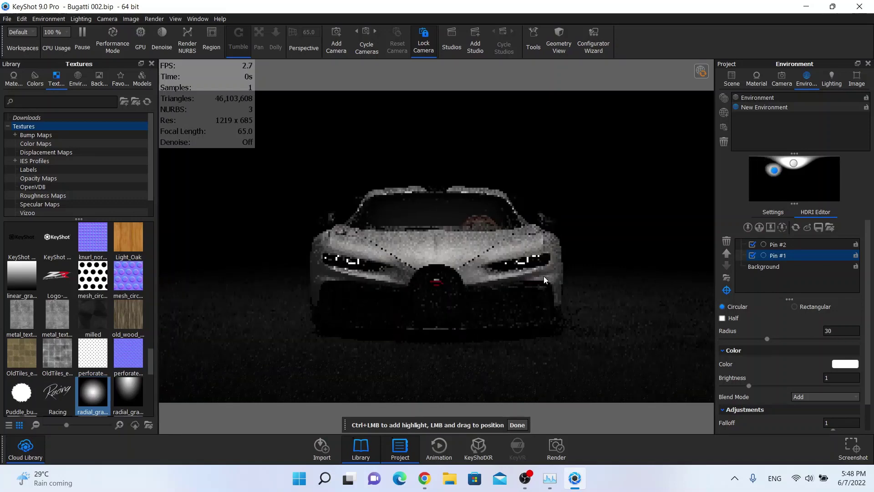
- Try a brightness of 2 for Pin #1 and settle on 1.5
double_click(826, 379)
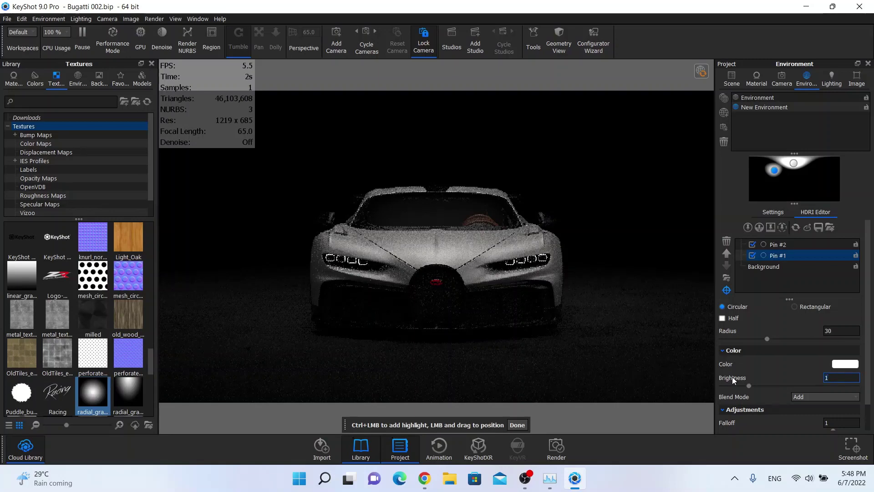
text(2)
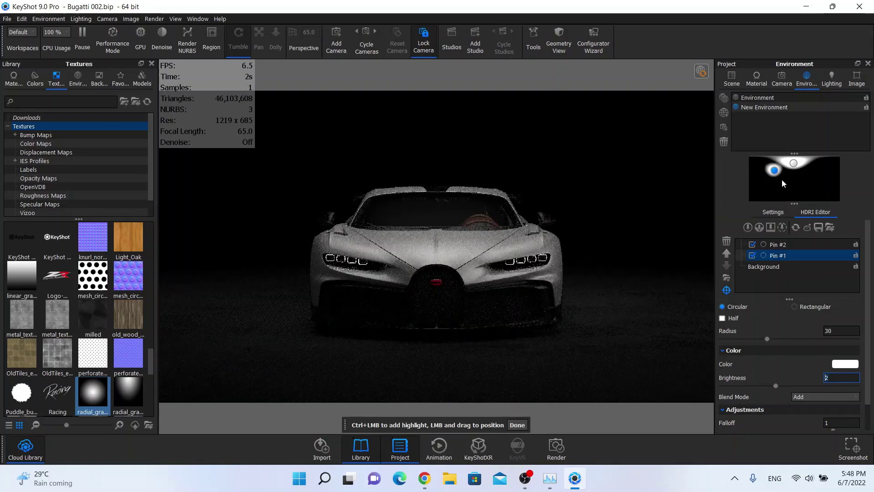
key(BackSpace)
text(1.5)
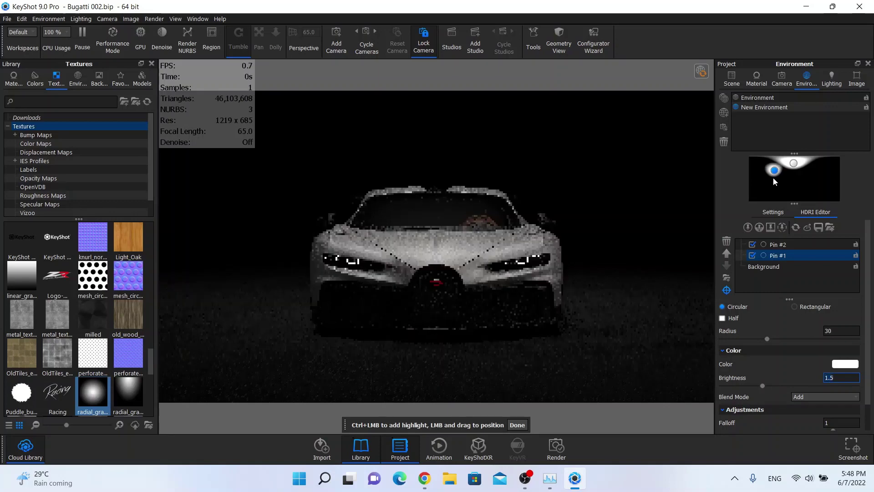
- Add a third pin matching Pin #1 on the opposite side of the upper pin in the environment map and finish highlight placement
right_click(775, 170)
click(787, 186)
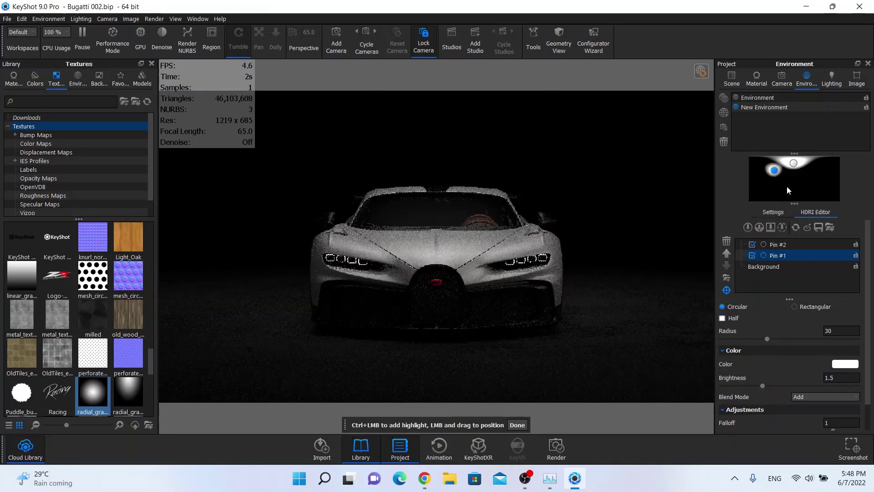
ctrl+click(804, 171)
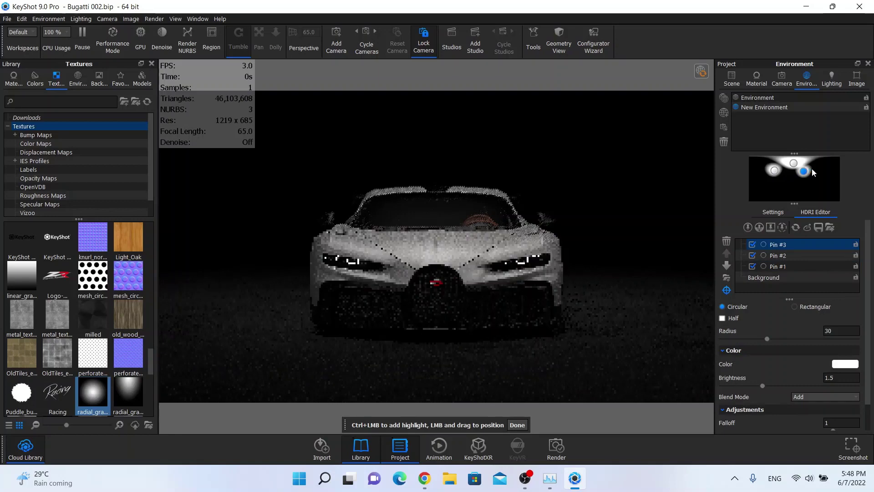
click(812, 170)
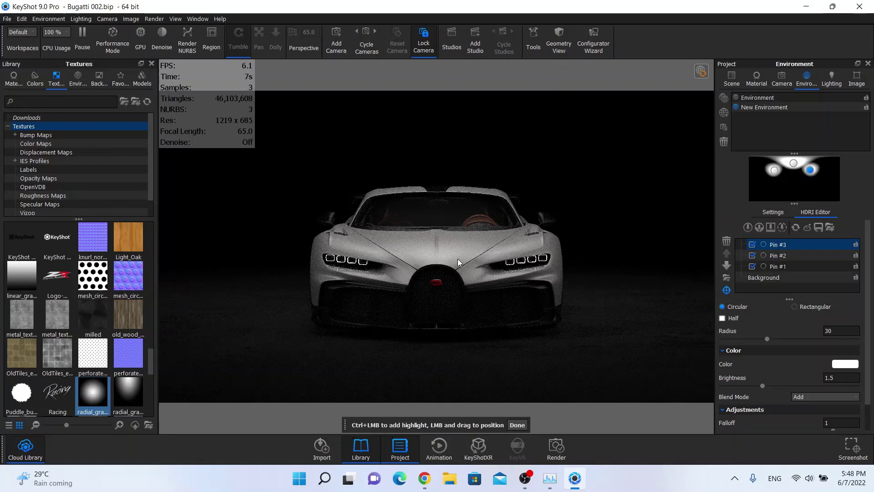
click(520, 424)
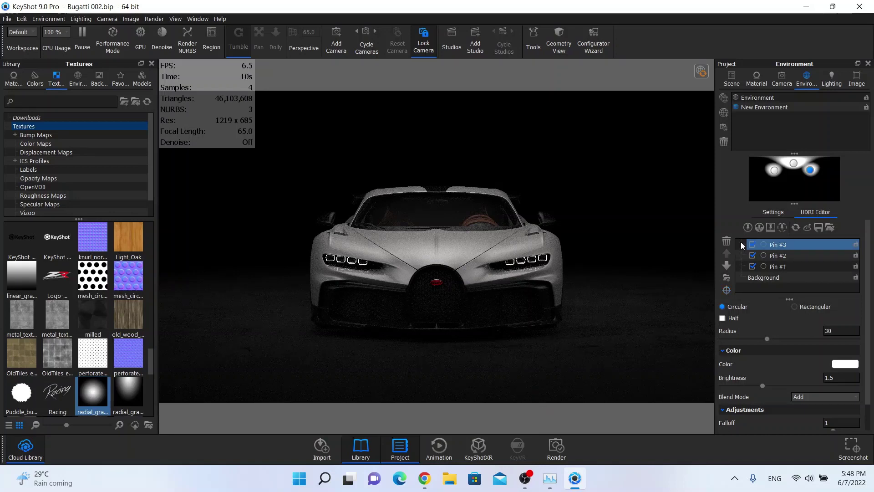
- Enlarge the upper centre light, Pin #2, by setting its radius to 35
click(792, 163)
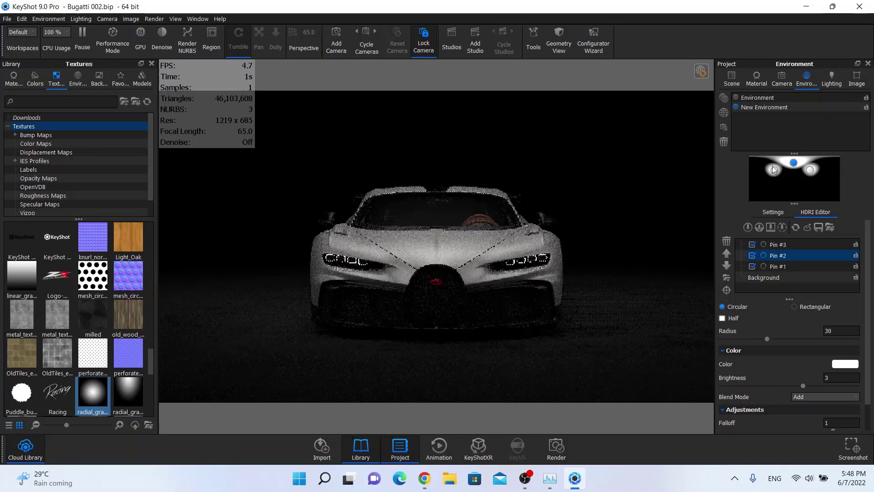
click(845, 331)
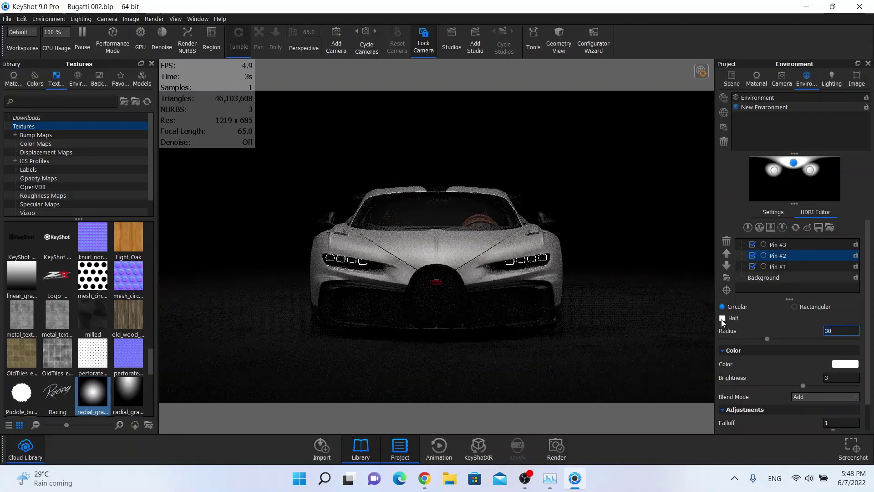
text(33)
key(BackSpace)
text(6)
key(Return)
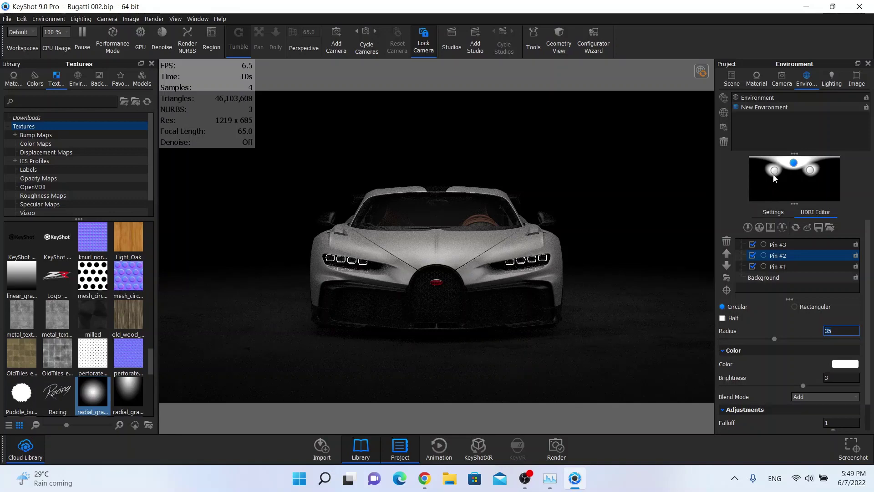
- Try a brightness of 2 and a contrast of 1.5 for the environment, settling on 1.25 for both
click(778, 213)
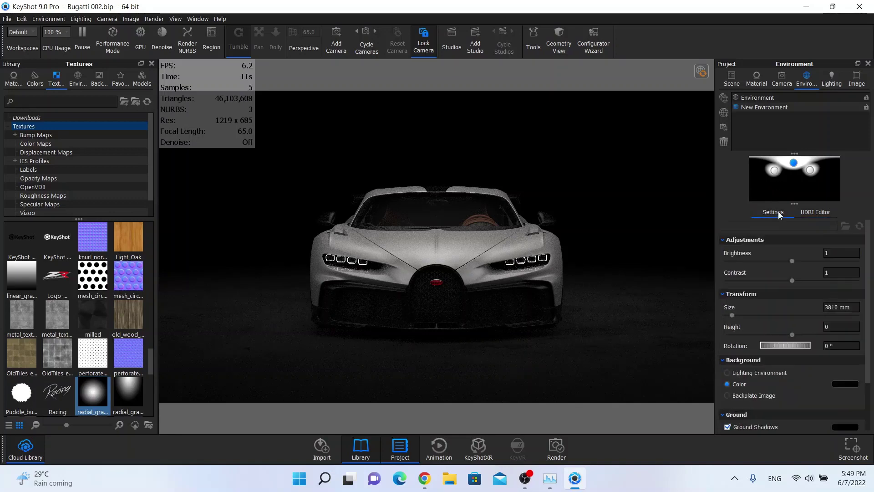
click(834, 253)
key(BackSpace)
text(2)
key(Return)
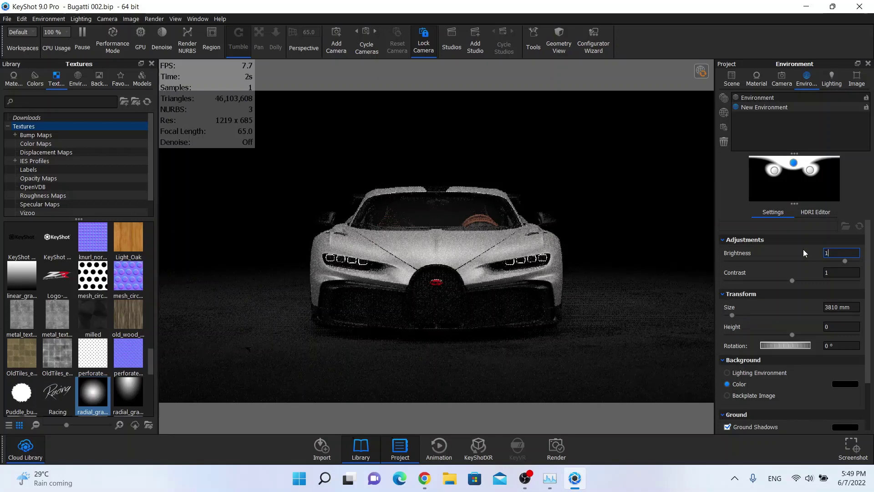
text(1.25)
key(Tab)
text(1.)
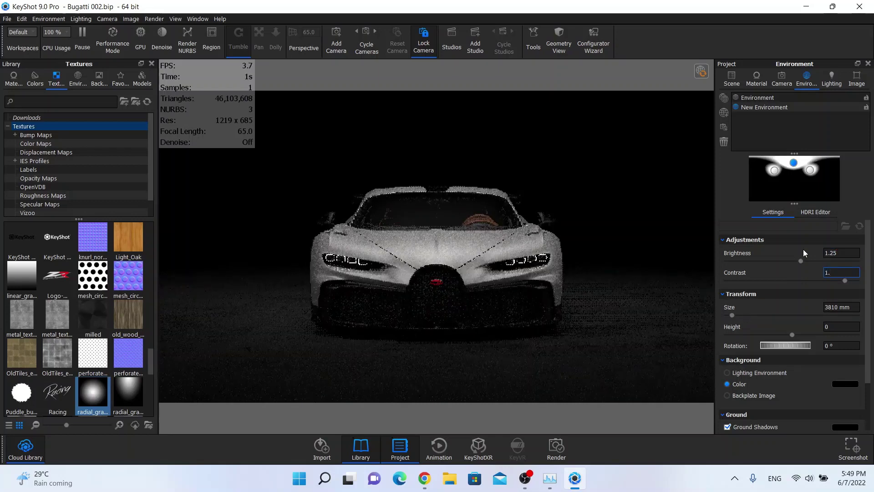
key(BackSpace)
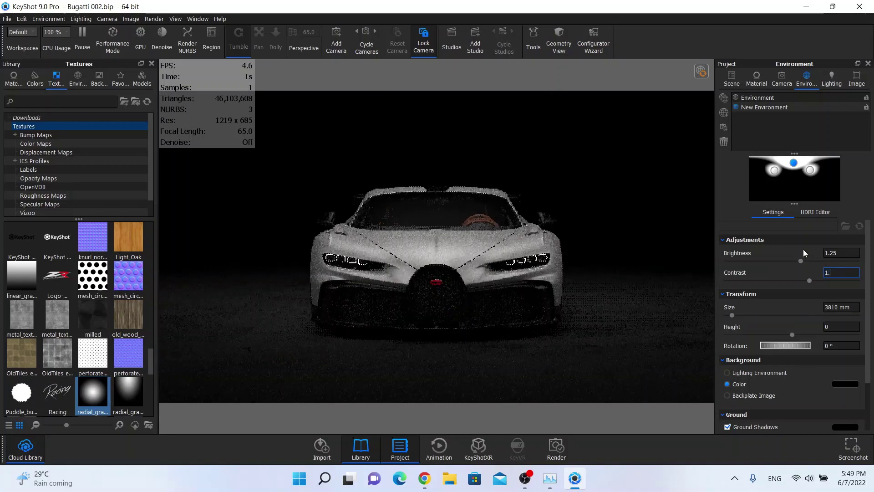
text(.5)
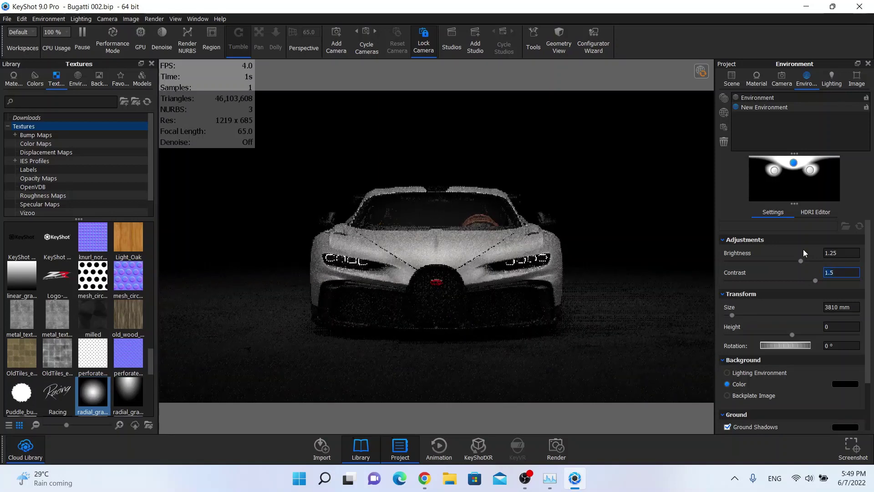
key(BackSpace)
text(25)
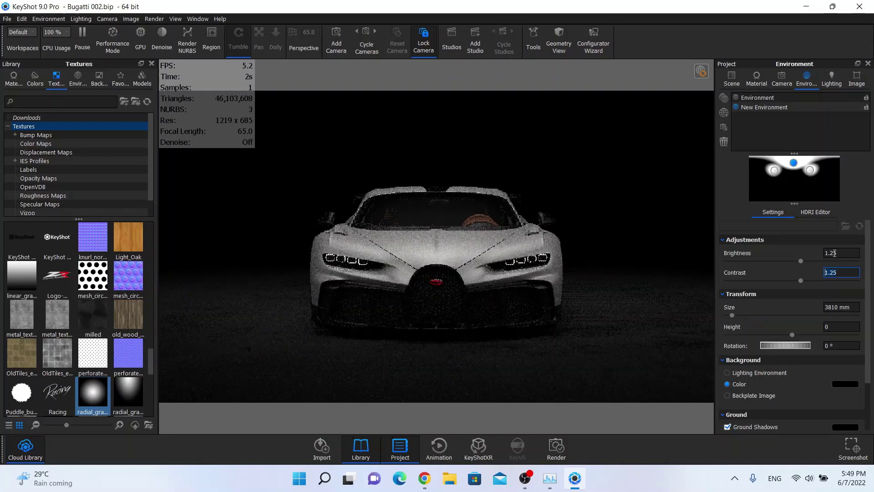
- Reduce the environment brightness to 1.1 and generate the full-resolution HDRI
click(834, 253)
key(BackSpace)
key(BackSpace)
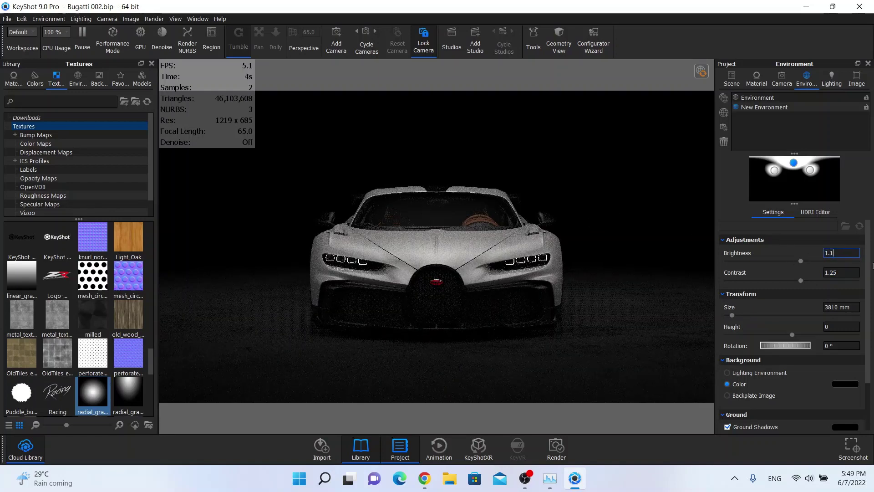
text(1)
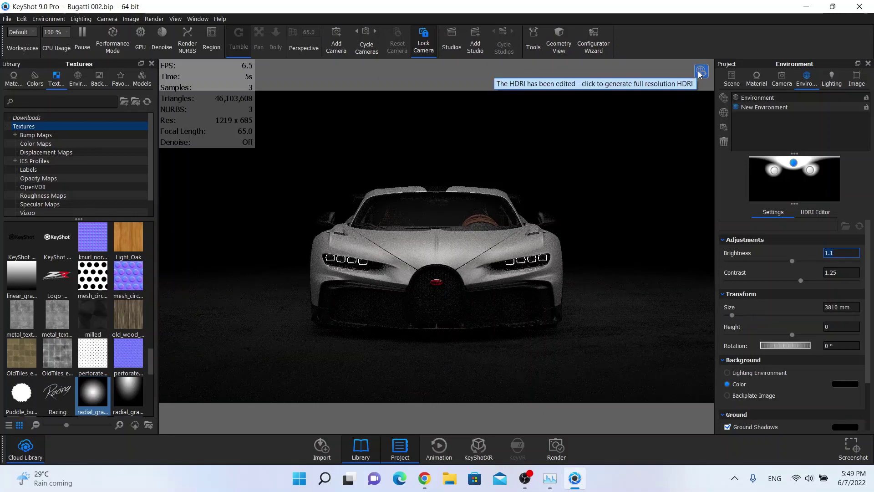
click(700, 73)
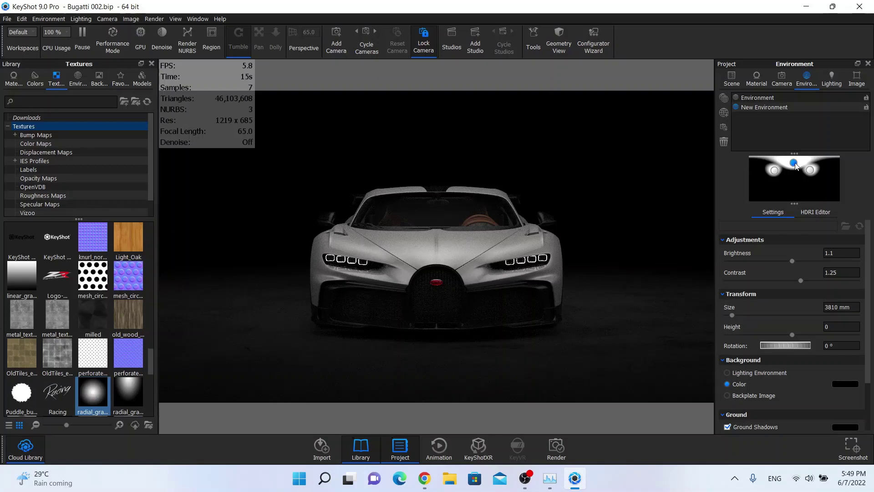
- Enlarge the upper centre light, Pin #2, by setting its radius to 40
click(817, 212)
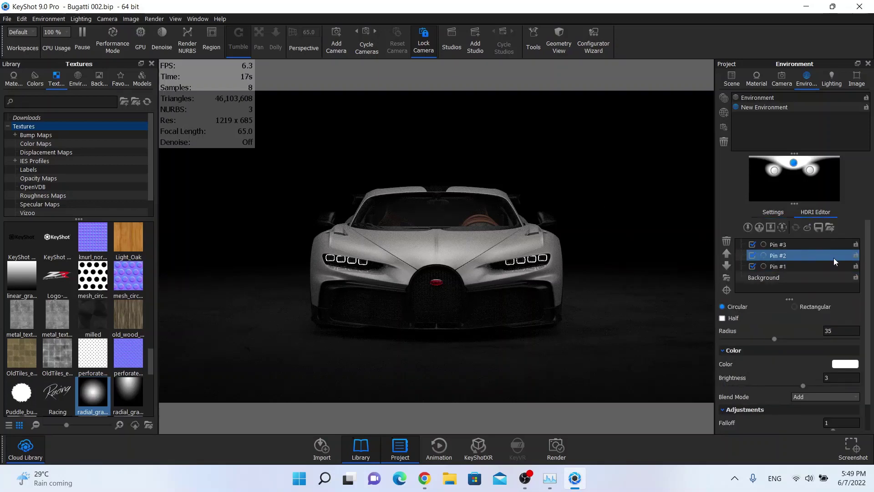
click(842, 331)
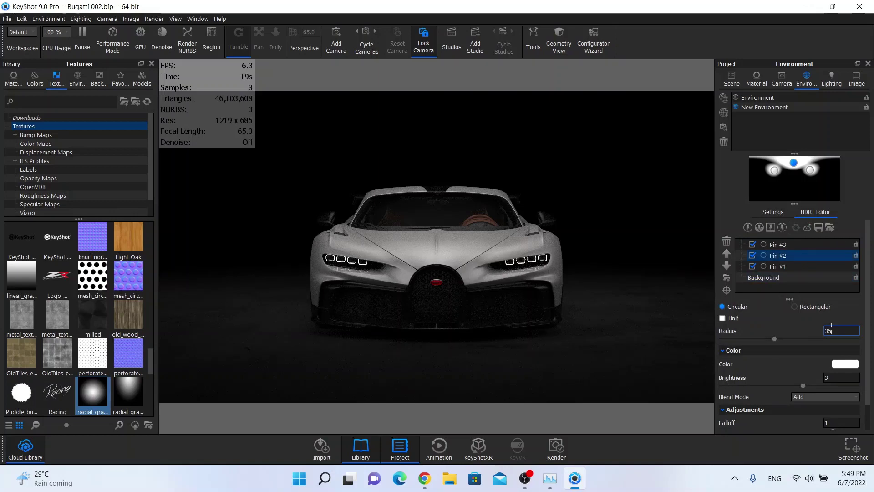
key(BackSpace)
key(BackSpace)
text(40)
key(Return)
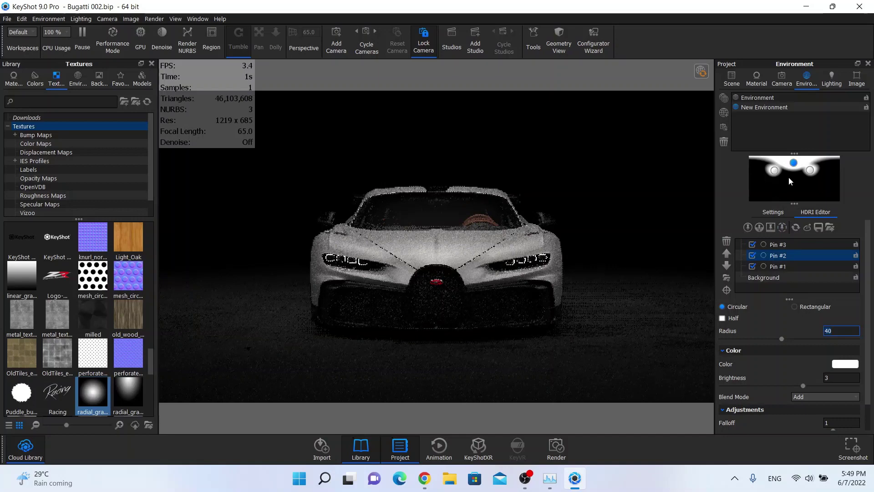
- Move Pin #2 slightly lower in the environment map, keeping it centred between the two side pins
click(793, 160)
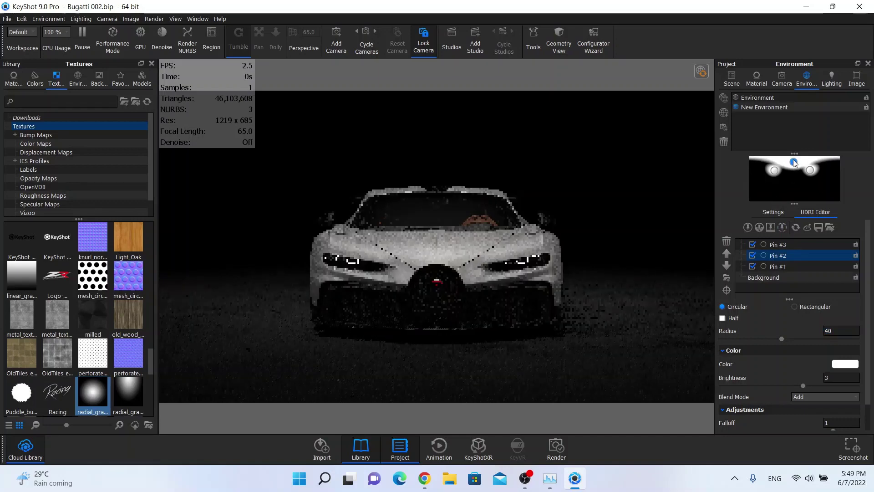
mouse_move(794, 161)
mouse_down()
mouse_move(794, 171)
mouse_move(794, 163)
mouse_up()
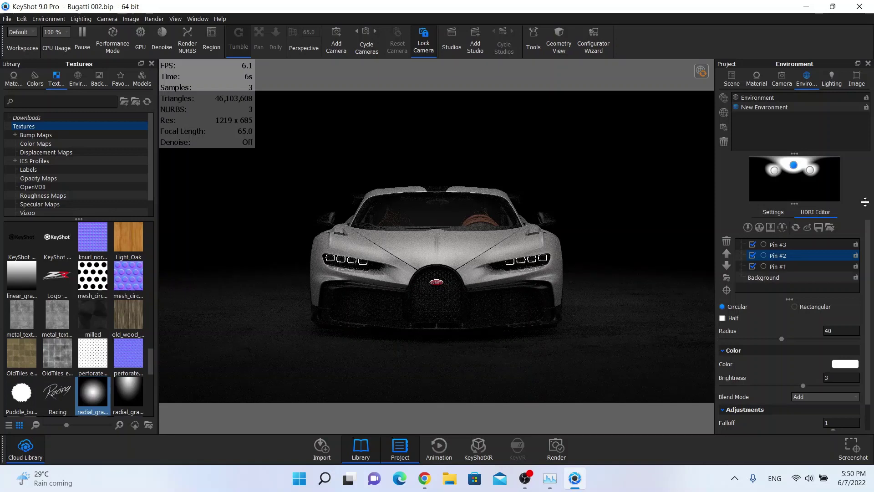
drag(794, 163, 795, 162)
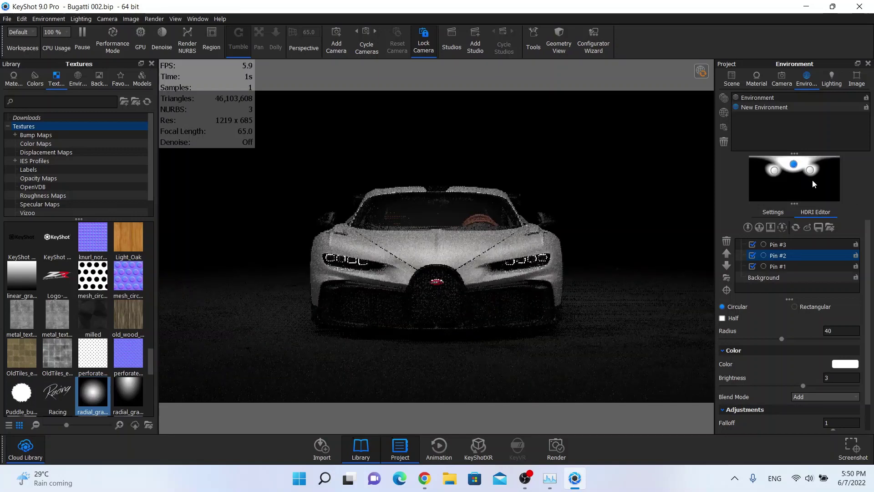
- Nudge the two side lights, Pin #3 and Pin #1, slightly lower in the environment map at matching heights
click(810, 171)
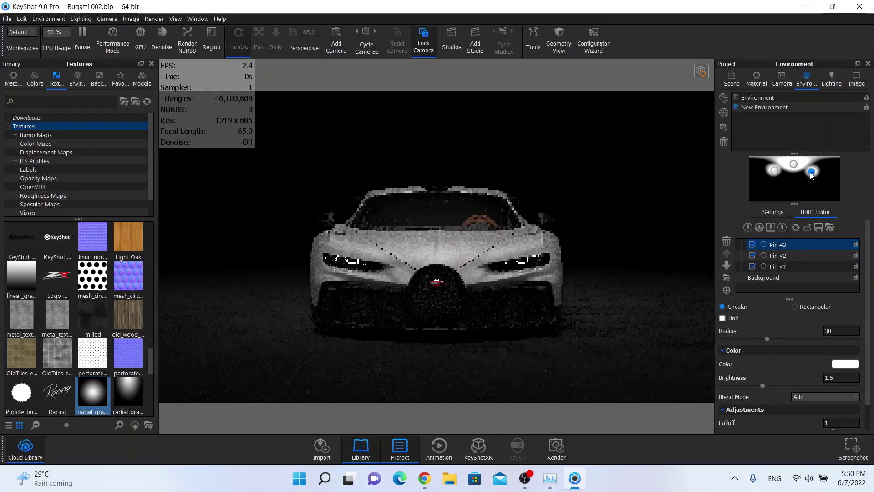
click(770, 173)
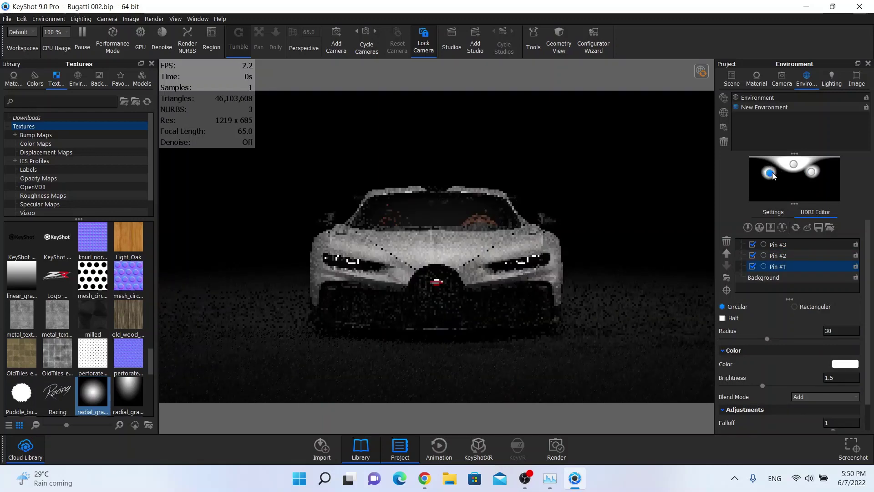
drag(773, 175, 778, 172)
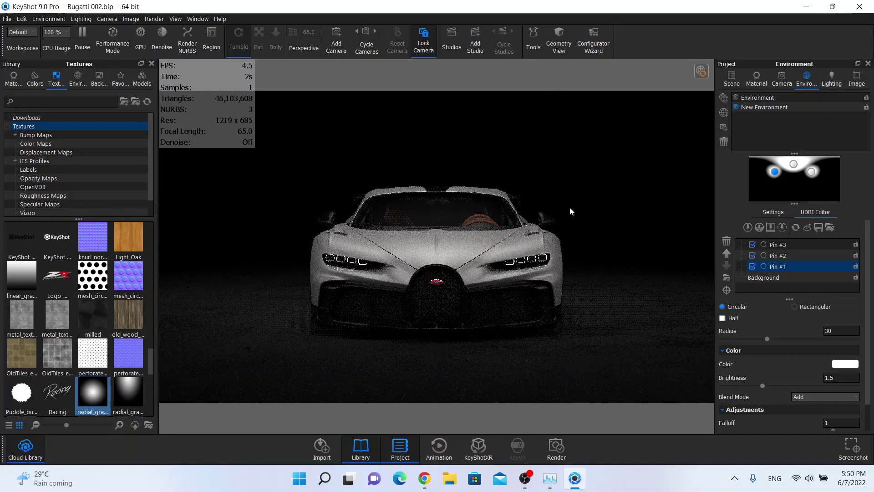
- Set the intensity of the visible plane's emissive material to 2.5 and return to the environment settings
click(732, 78)
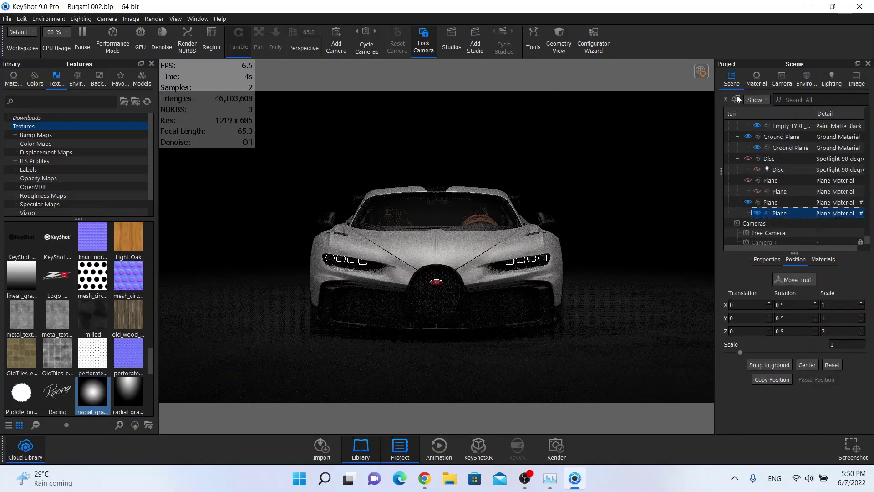
double_click(784, 214)
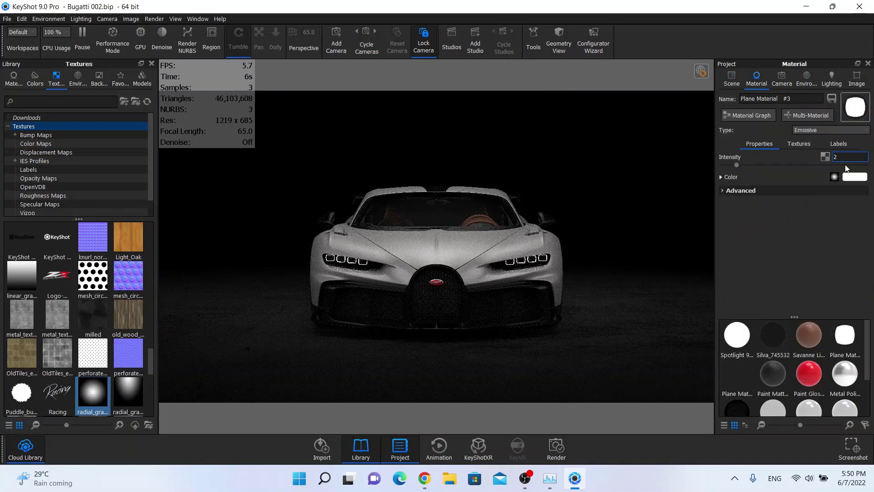
key(BackSpace)
text(2.)
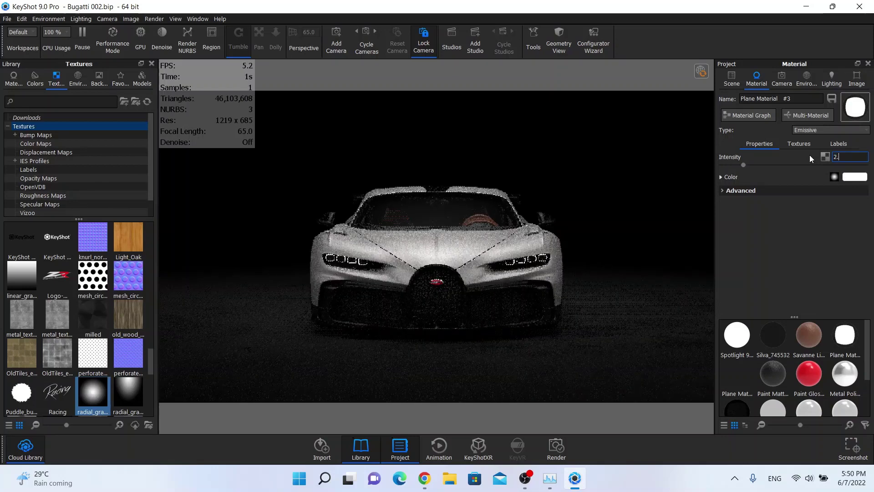
text(5)
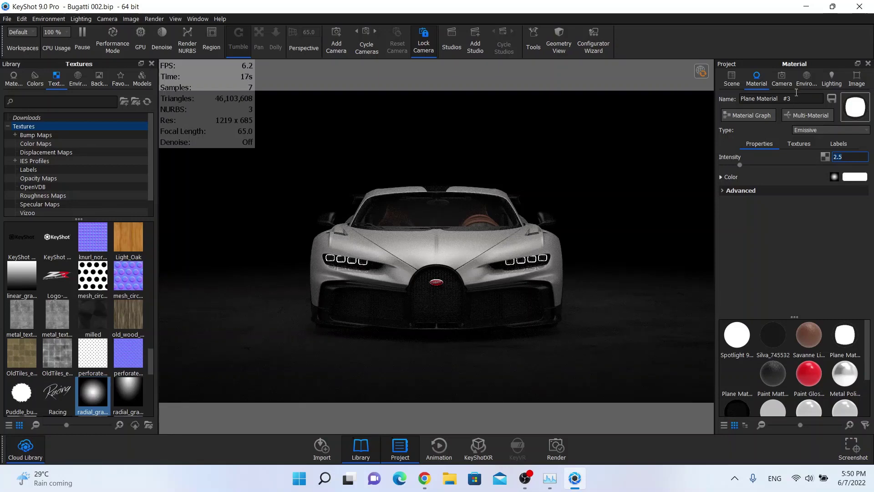
click(806, 78)
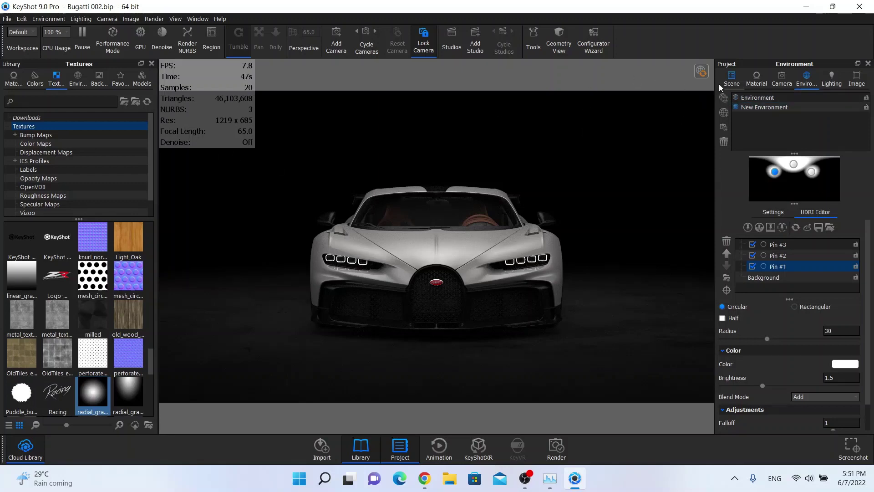
- Open the render settings for outputting a still image of the car
click(150, 19)
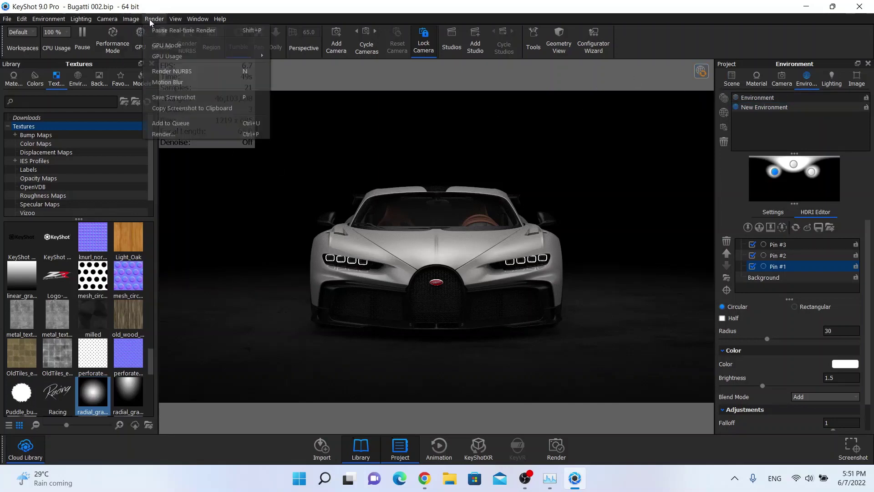
click(201, 130)
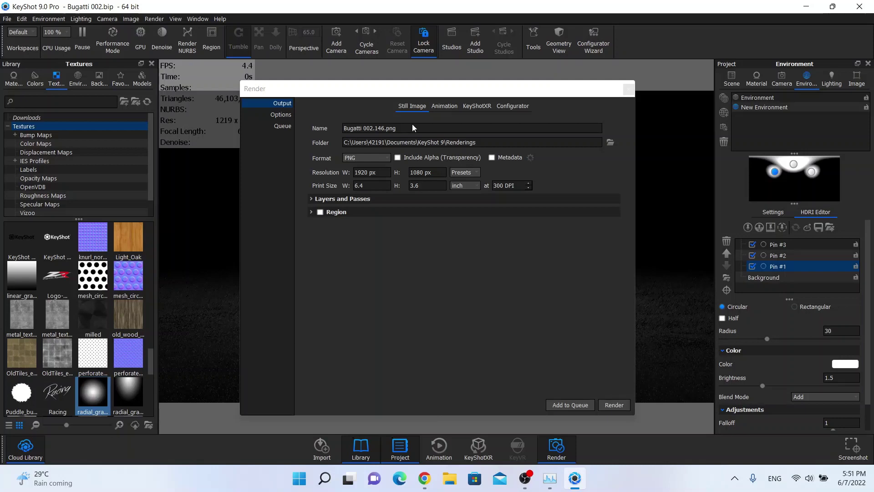
click(153, 18)
click(195, 134)
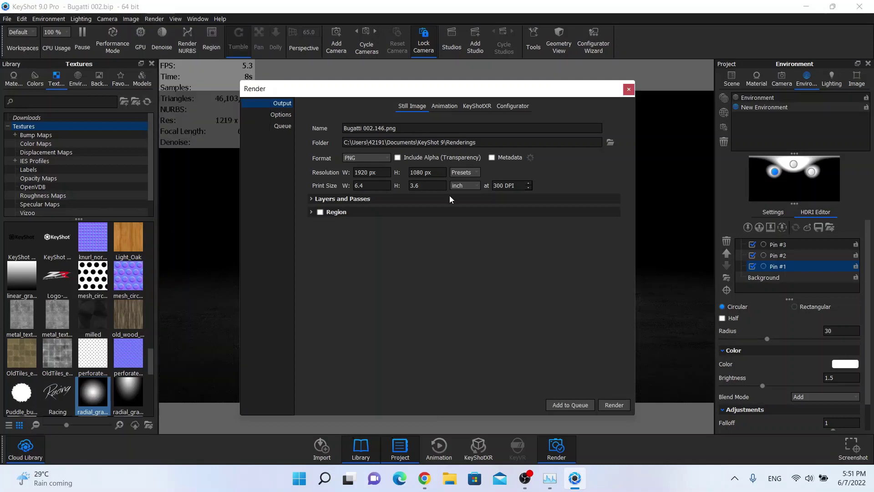
- Review the available resolution presets for the still image without choosing one
click(462, 173)
click(405, 199)
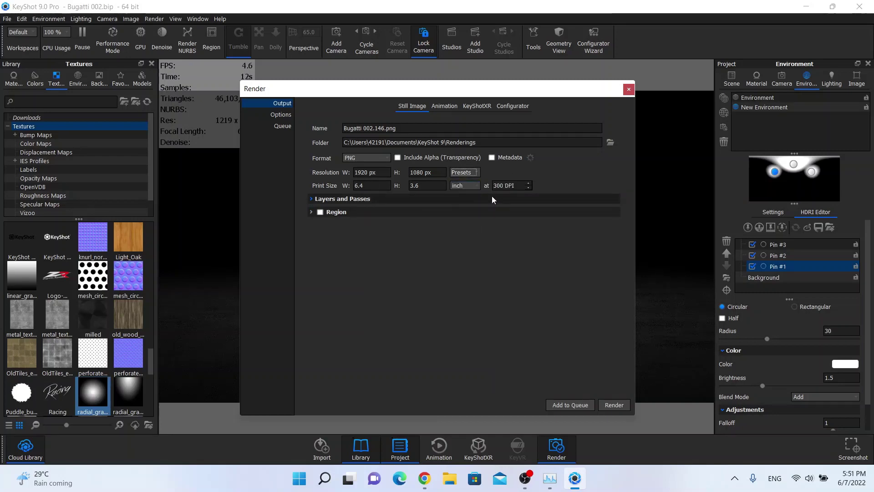
click(474, 176)
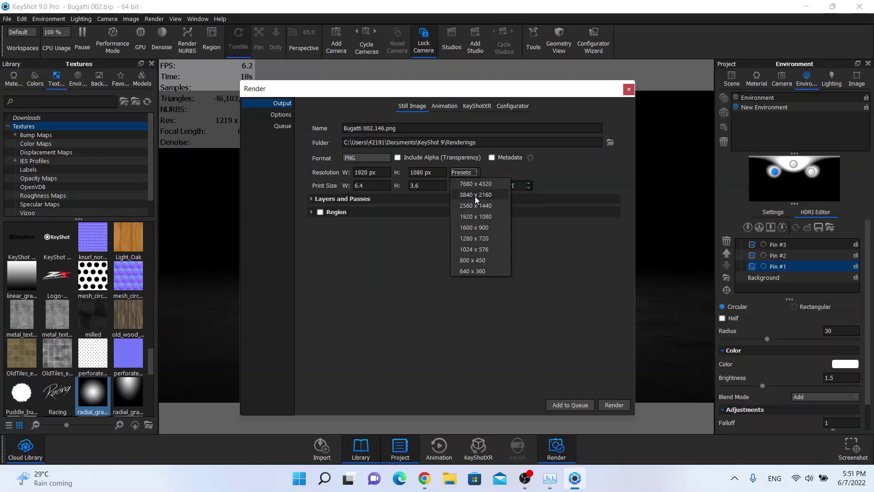
click(347, 234)
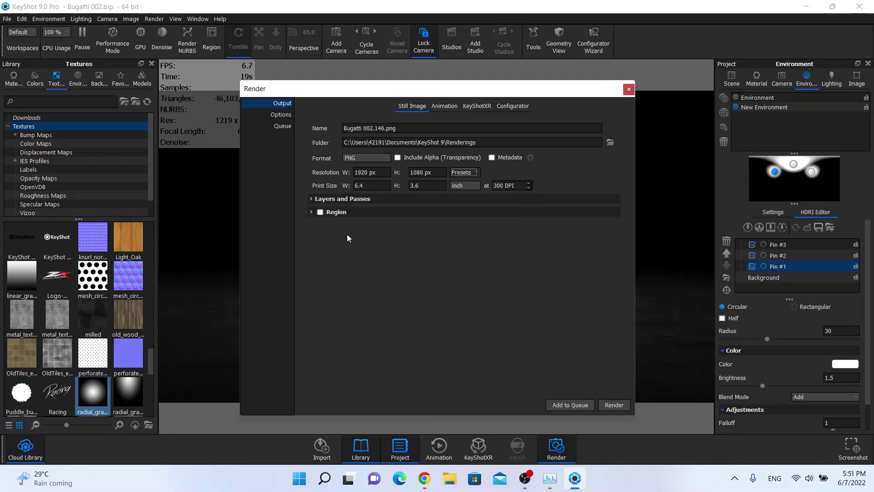
- Keep the Clown render pass enabled and set the render's output folder to Pictures
click(354, 200)
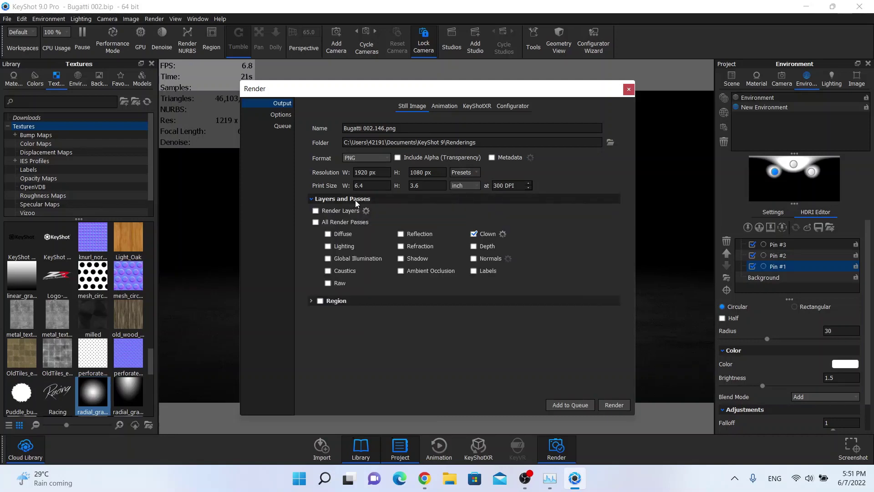
click(473, 234)
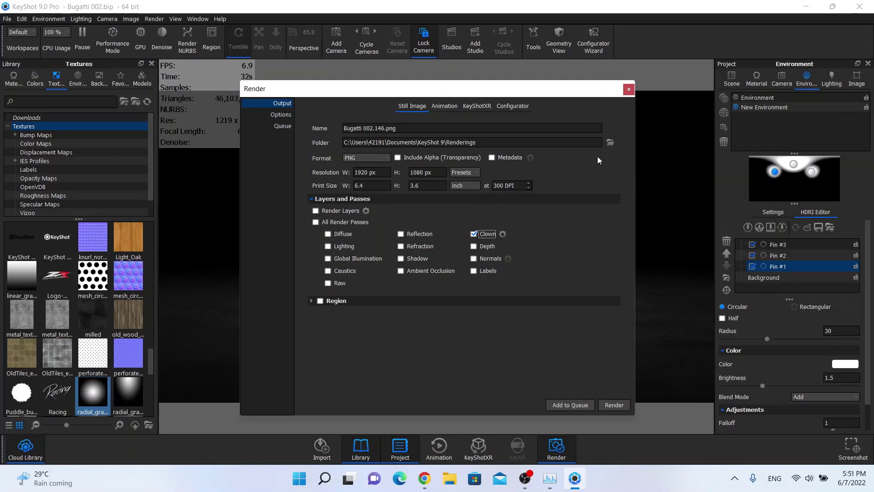
click(610, 143)
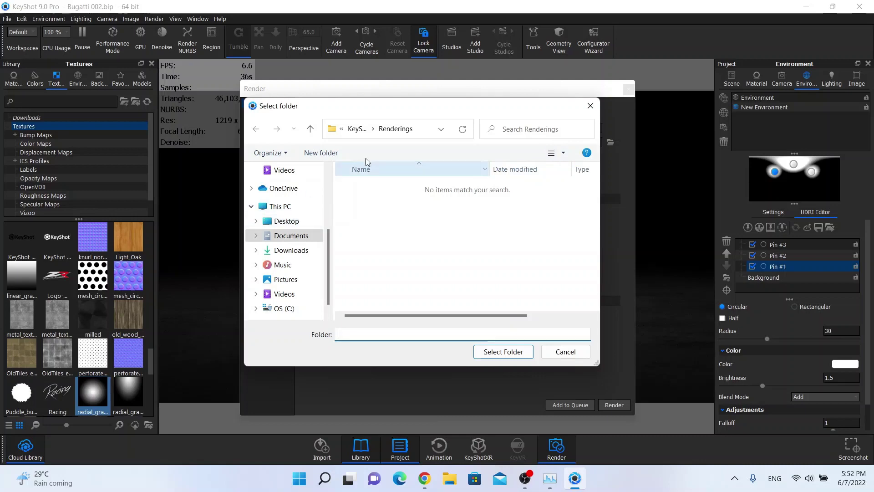
scroll(291, 242, up, 2)
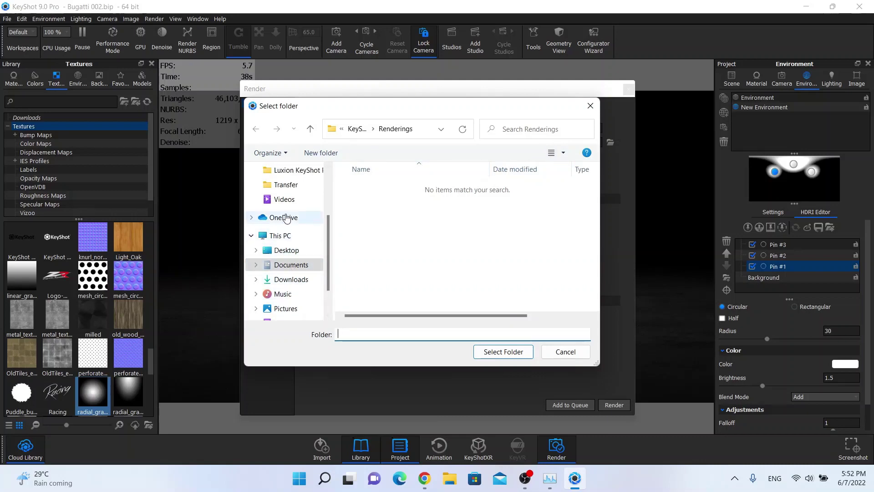
scroll(277, 237, up, 2)
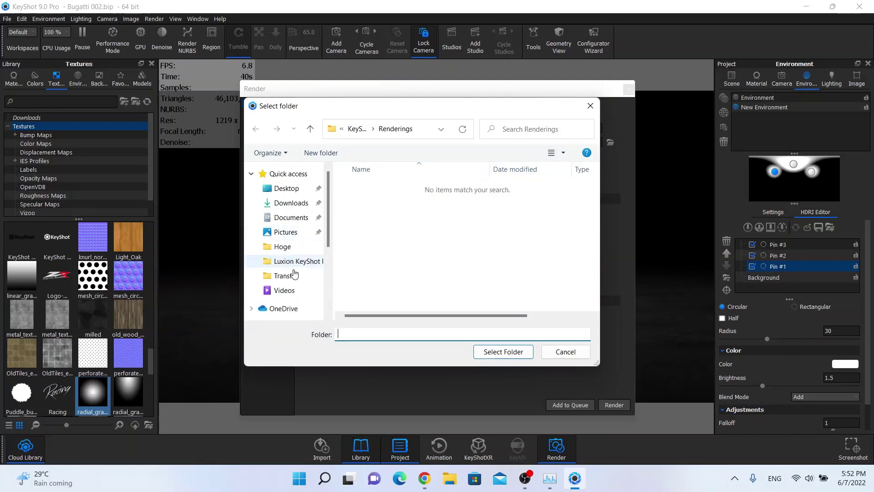
click(287, 233)
click(506, 351)
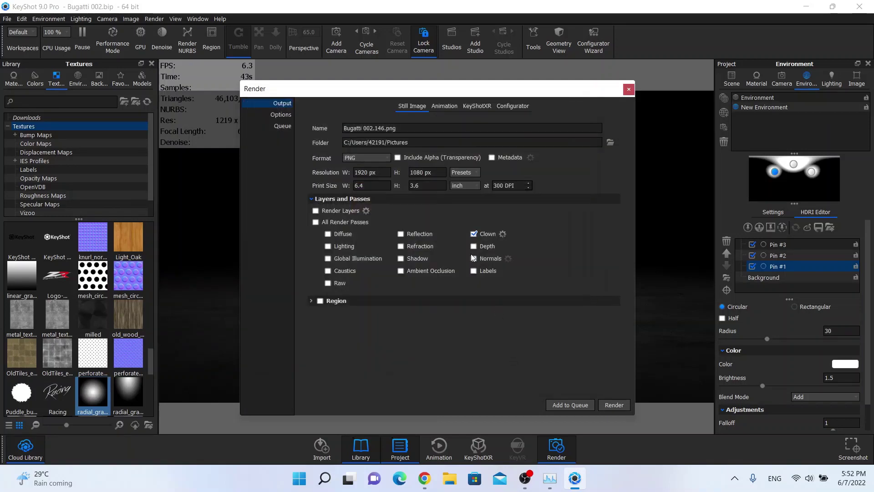
- In the render quality options, set Samples to 256 and Ray Bounces to 16, leaving Anti Aliasing and Shadow as they are
click(283, 114)
double_click(464, 165)
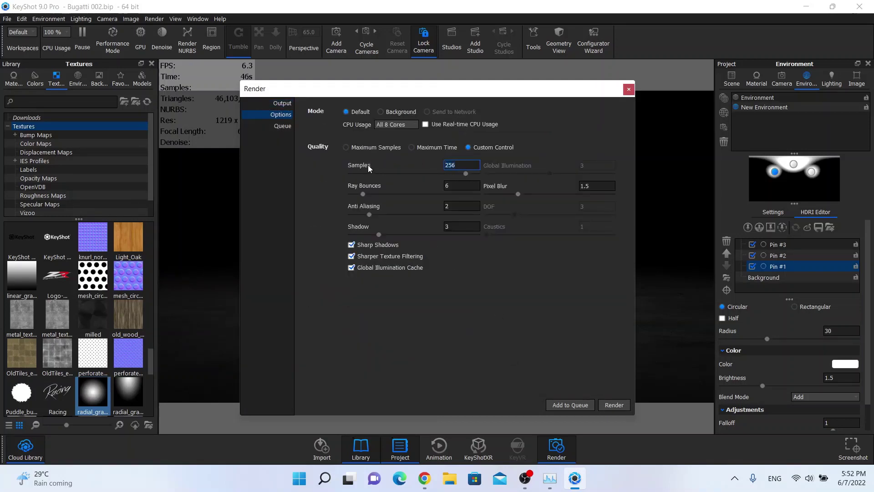
text(256)
double_click(458, 186)
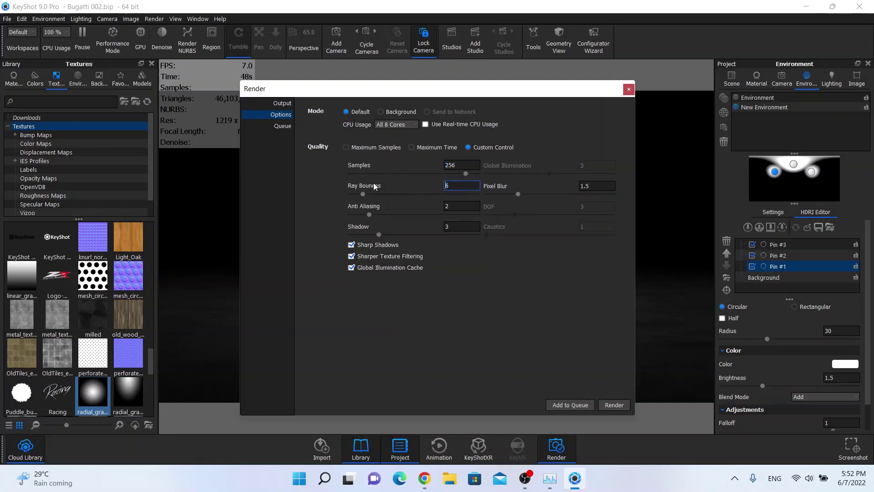
text(16)
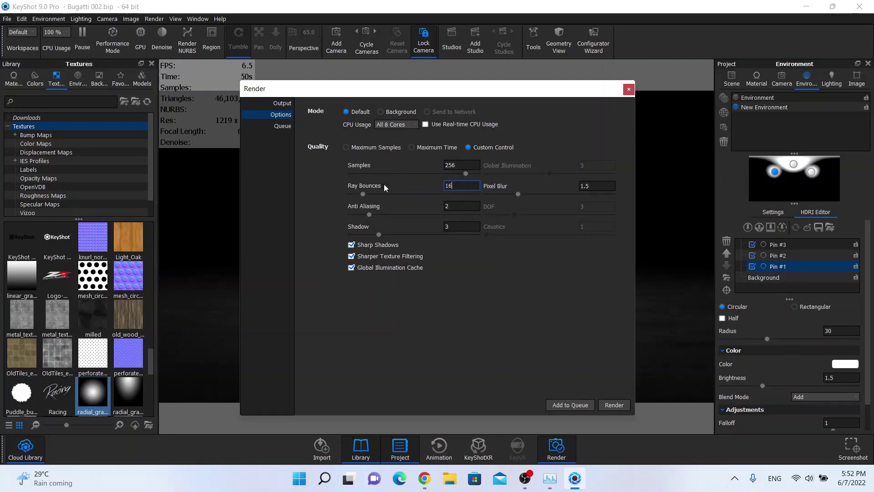
double_click(455, 206)
key(Tab)
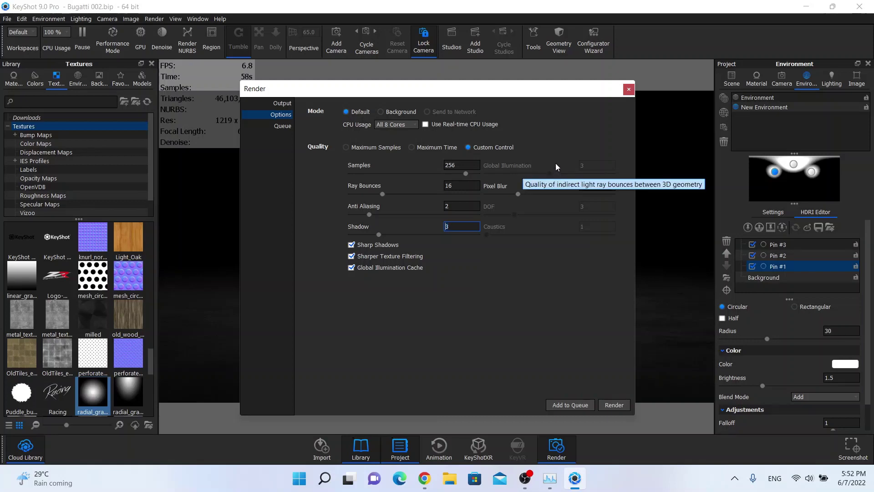
- Apply the Product lighting preset to the scene, closing the render settings and comparing it with the Basic preset
click(837, 79)
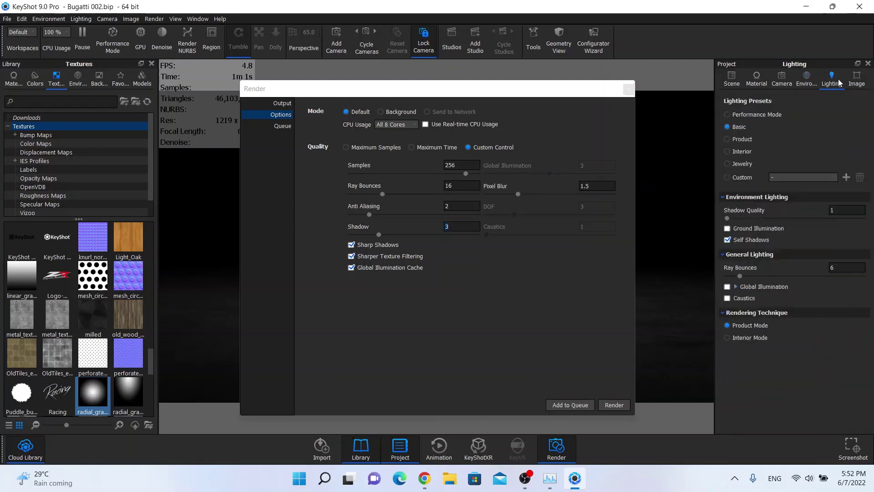
click(748, 141)
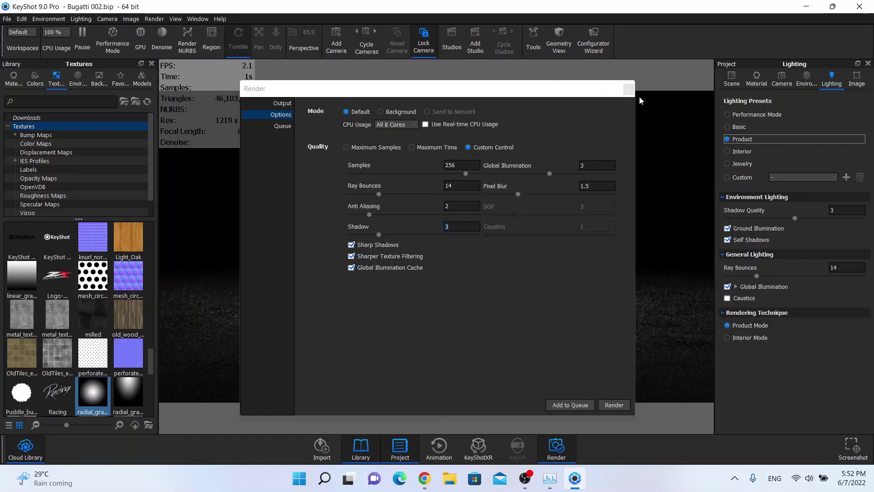
click(628, 88)
click(740, 128)
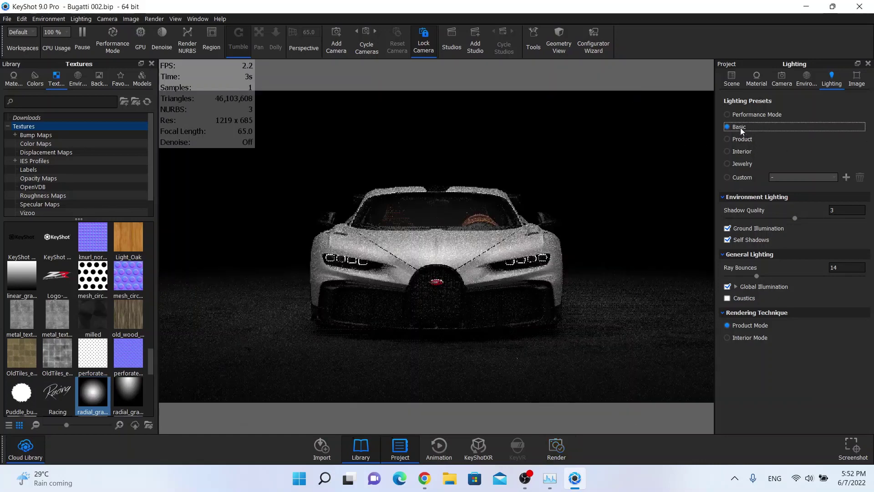
click(742, 140)
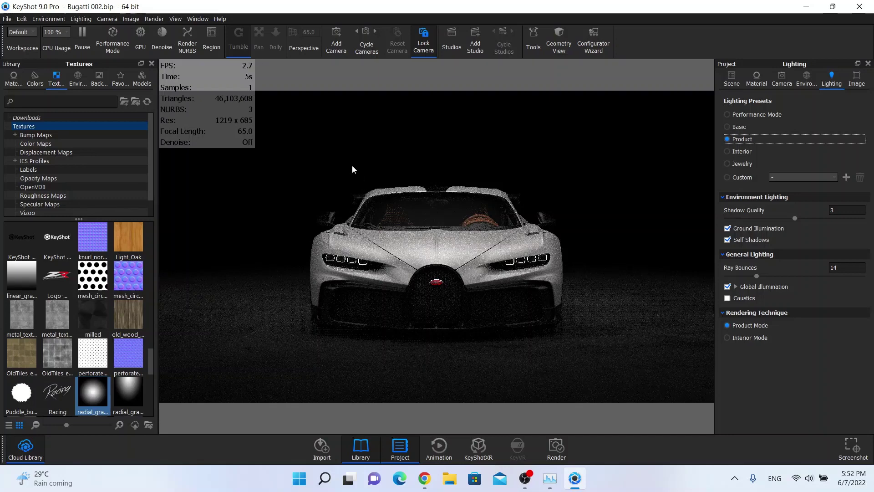
- Reopen the render quality options, set Global Illumination to 3 and keep Sharp Shadows enabled
click(175, 19)
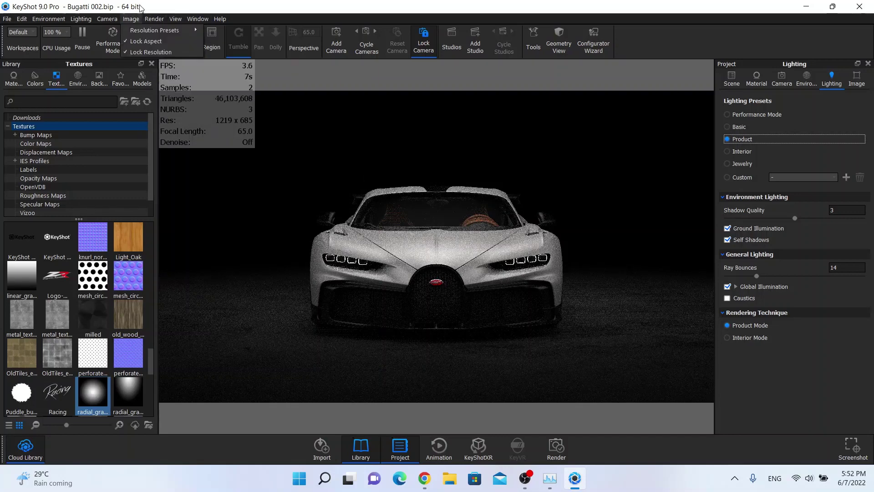
mouse_move(154, 20)
click(170, 134)
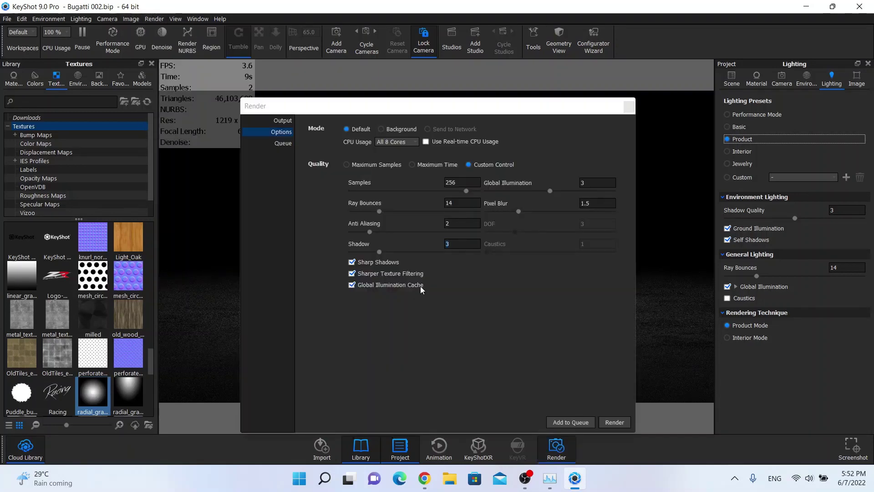
double_click(592, 182)
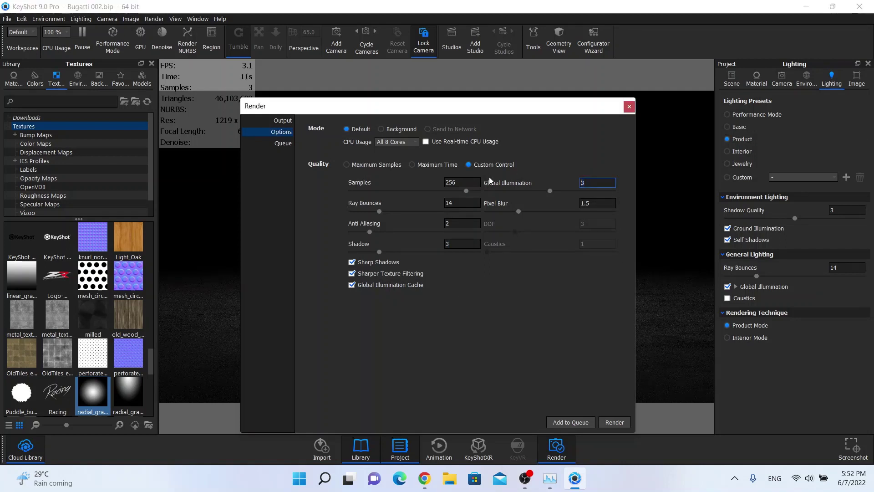
text(2)
key(BackSpace)
text(3)
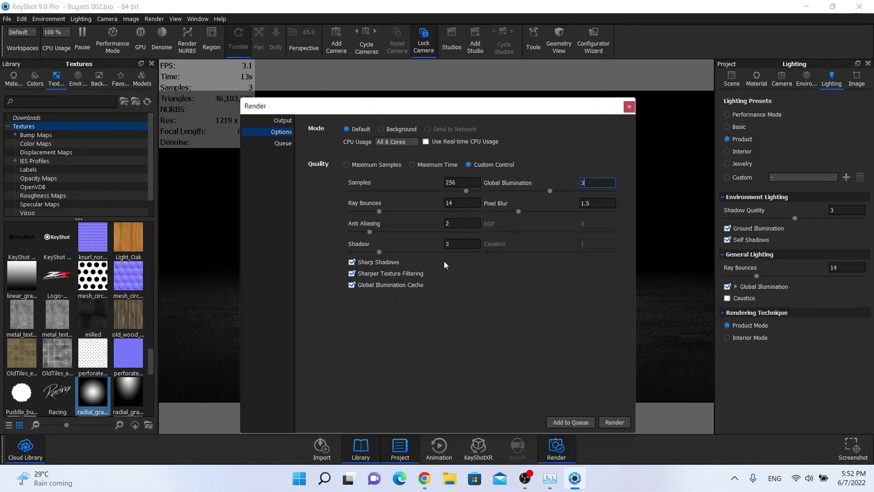
click(373, 264)
click(372, 264)
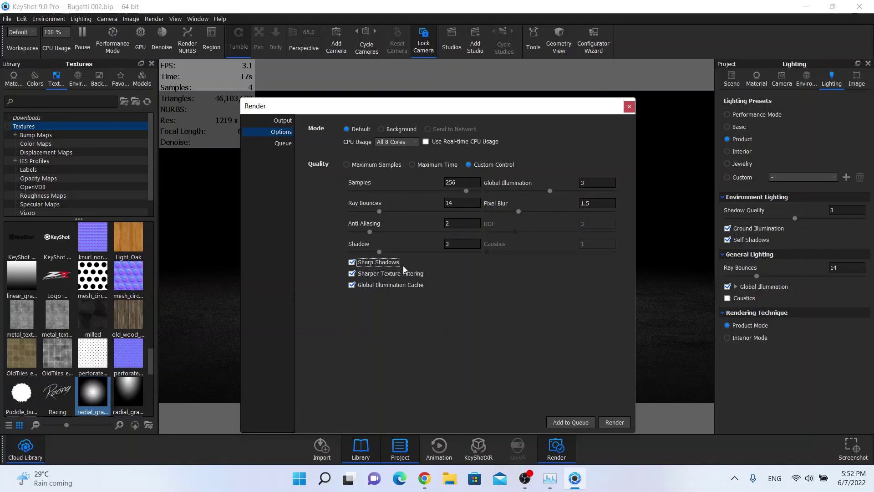